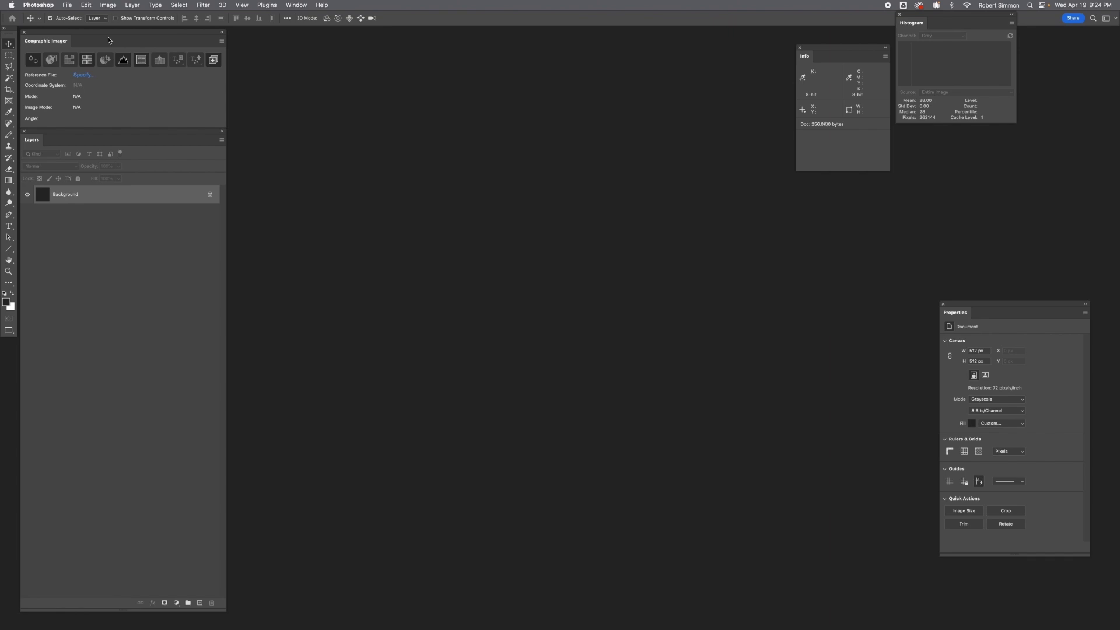
Add all twelve Mount Merapi Analytic TIFFs as sources in GI: Advanced Import.
{"action": "left_click", "coordinate": [68, 5]}
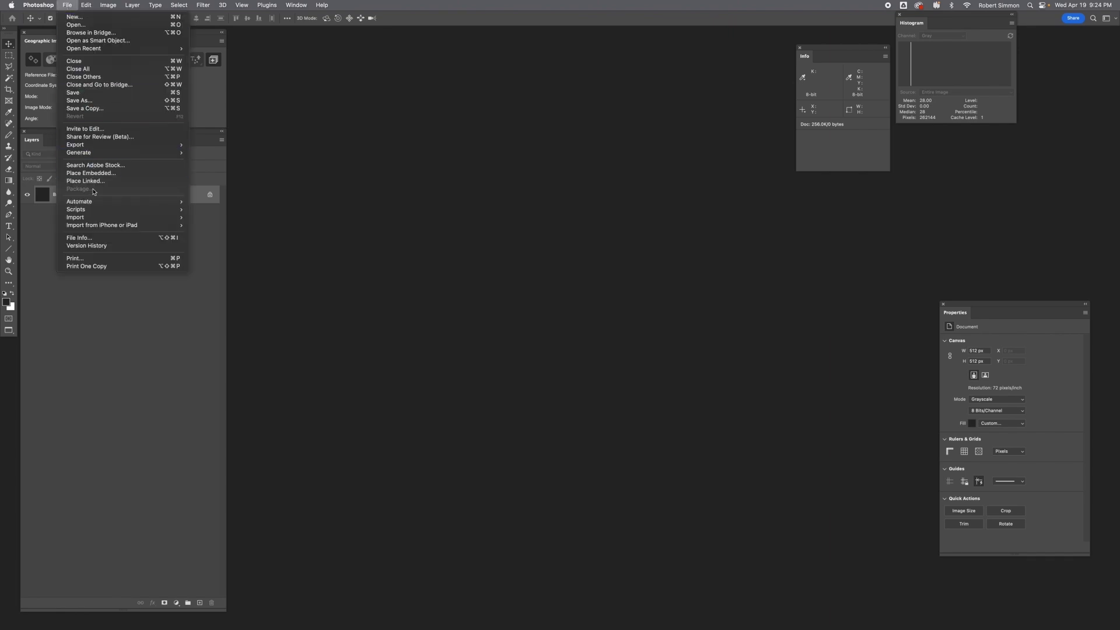
{"action": "mouse_move", "coordinate": [92, 219]}
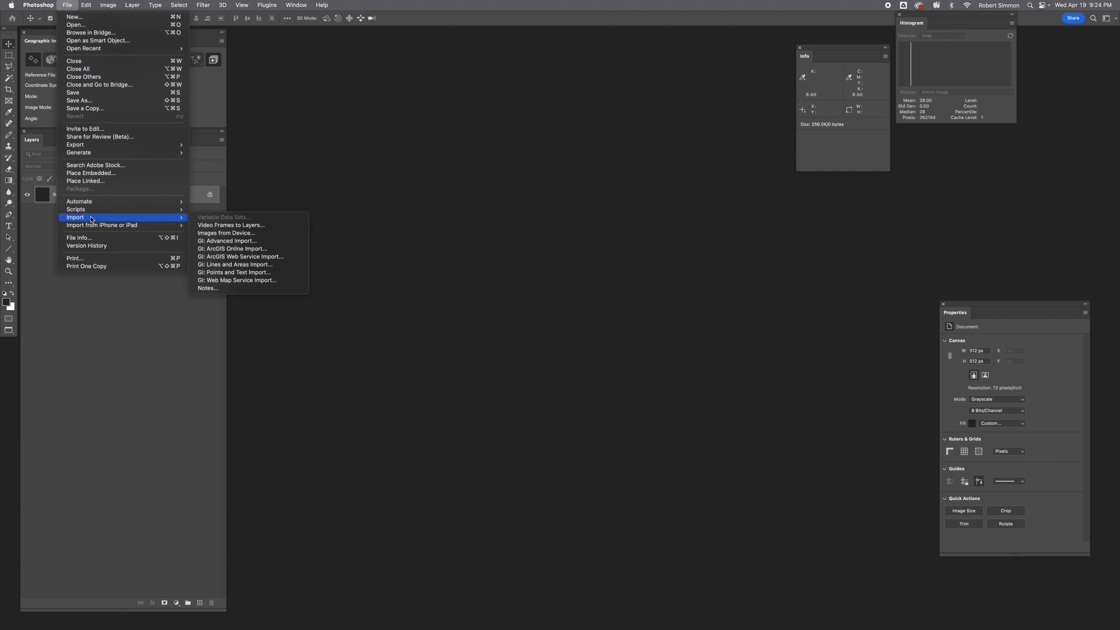
{"action": "left_click", "coordinate": [245, 241]}
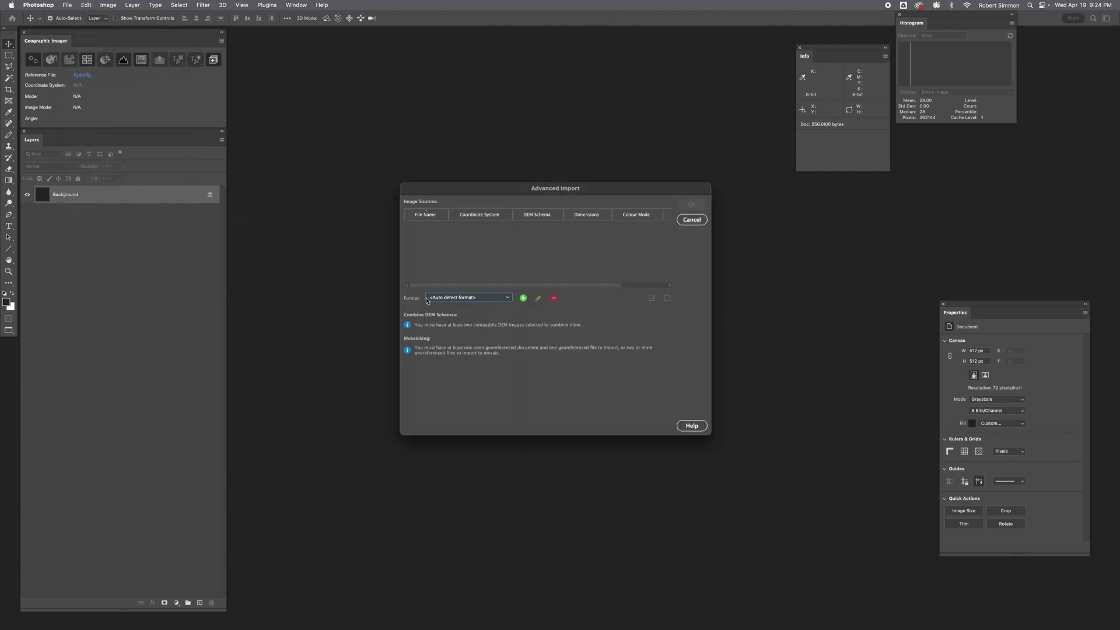
{"action": "left_click", "coordinate": [523, 300]}
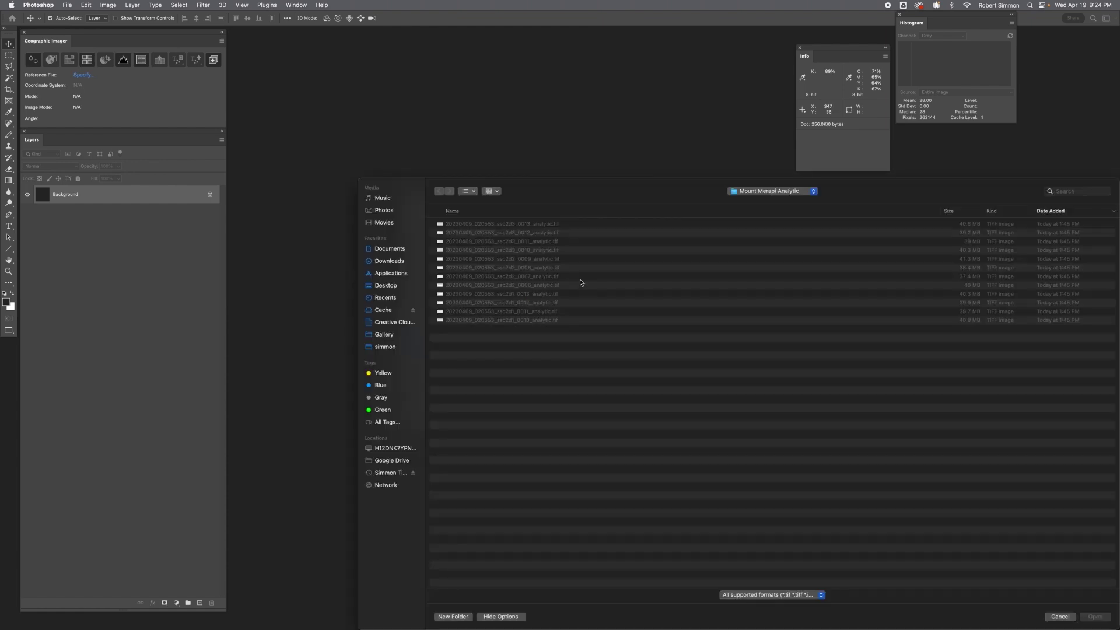
{"action": "left_click", "coordinate": [530, 224]}
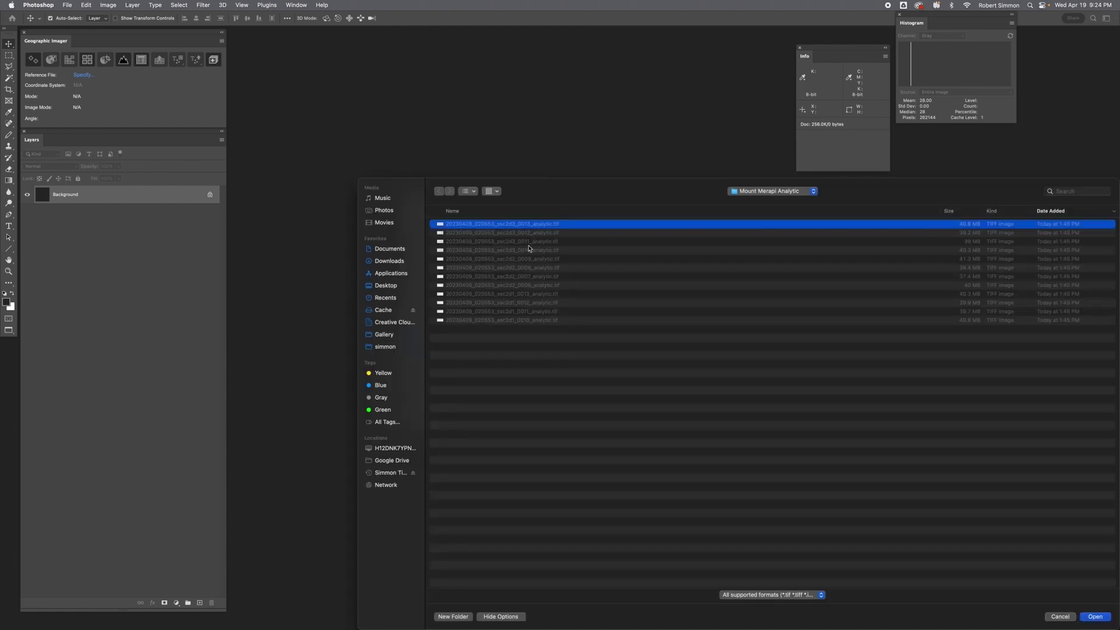
{"action": "left_click", "coordinate": [524, 321], "text": "shift"}
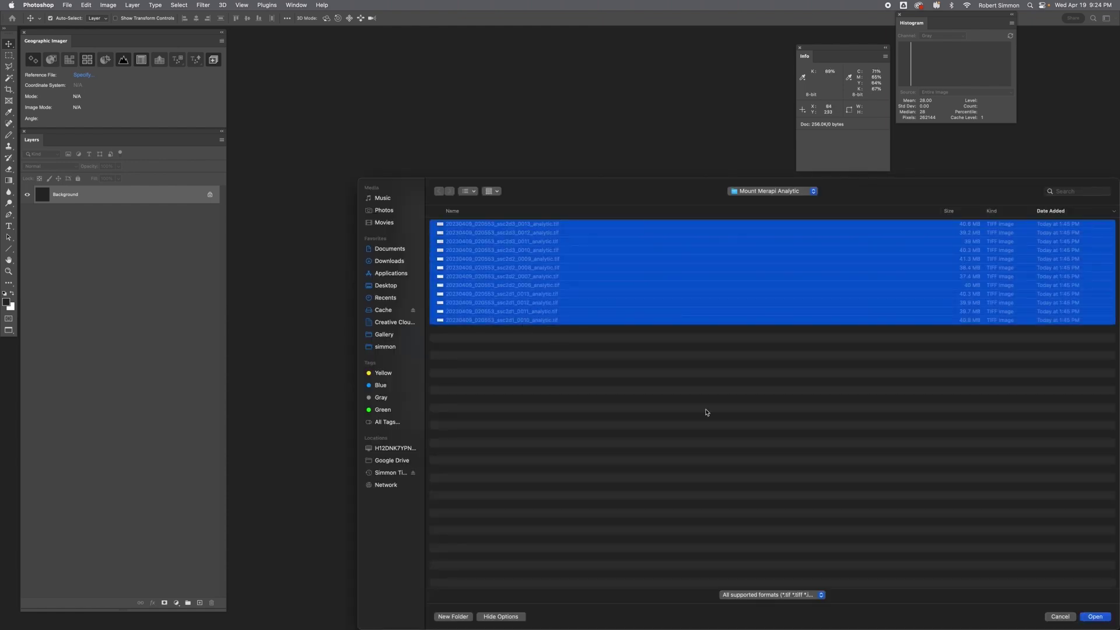
{"action": "left_click", "coordinate": [1095, 617]}
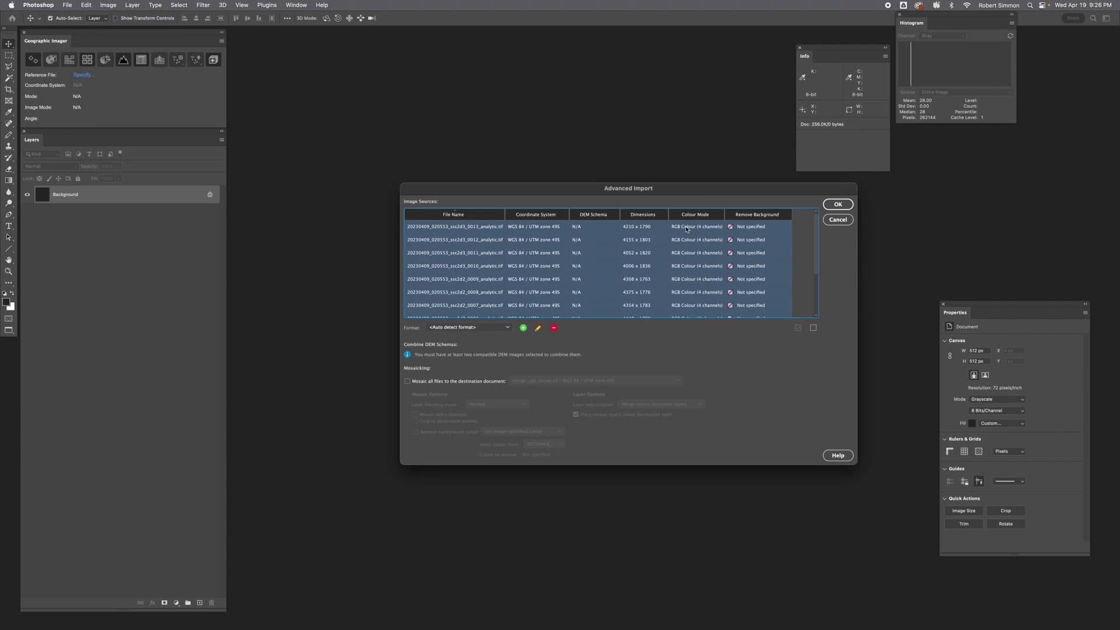
For all sources, exclude Channel 4 and set Channel 1 to Blue, swapping red and blue.
{"action": "right_click", "coordinate": [685, 217]}
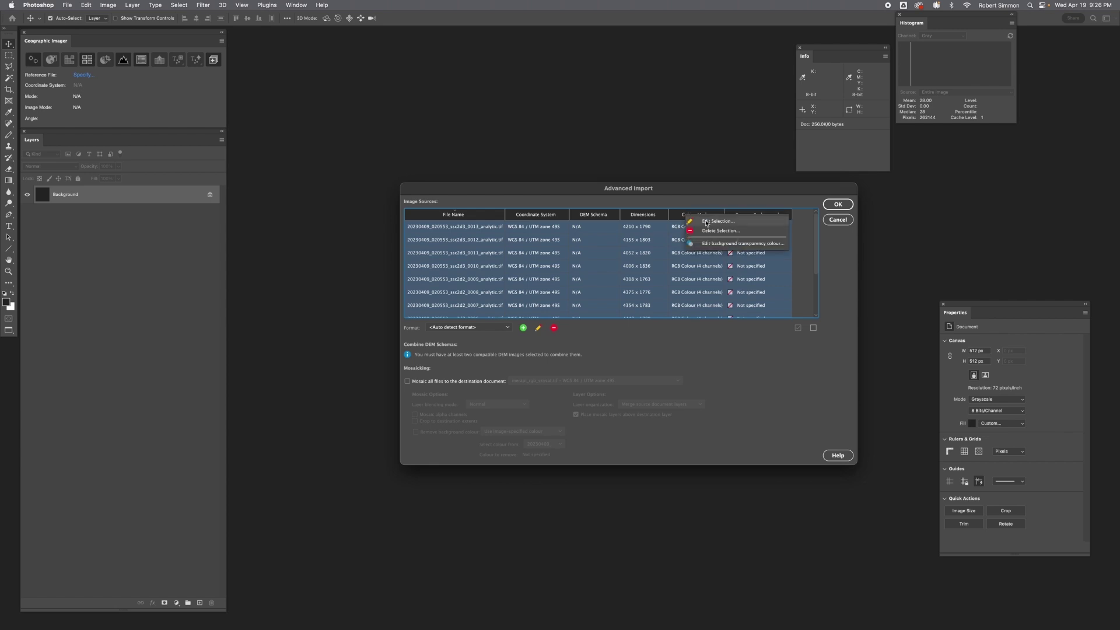
{"action": "left_click", "coordinate": [707, 221]}
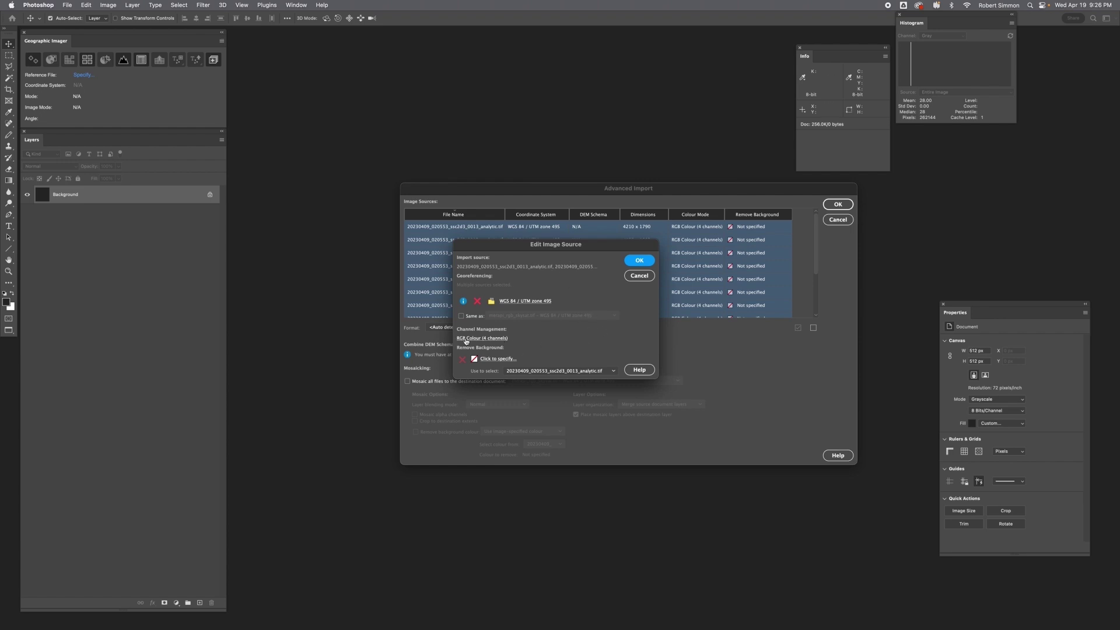
{"action": "left_click", "coordinate": [498, 340]}
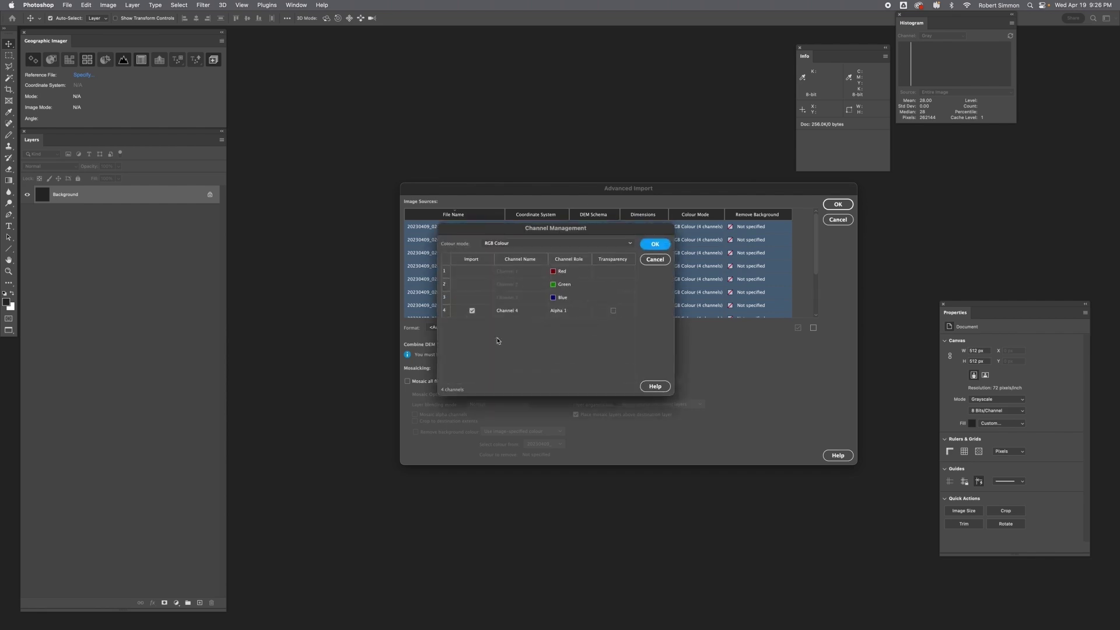
{"action": "left_click", "coordinate": [472, 310]}
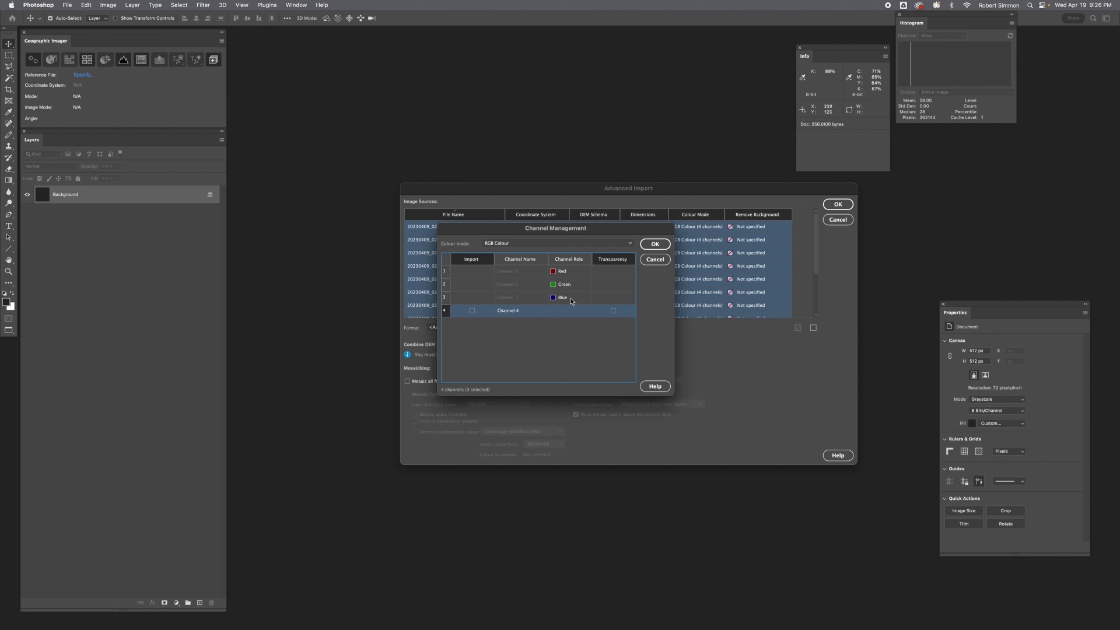
{"action": "left_click", "coordinate": [568, 270]}
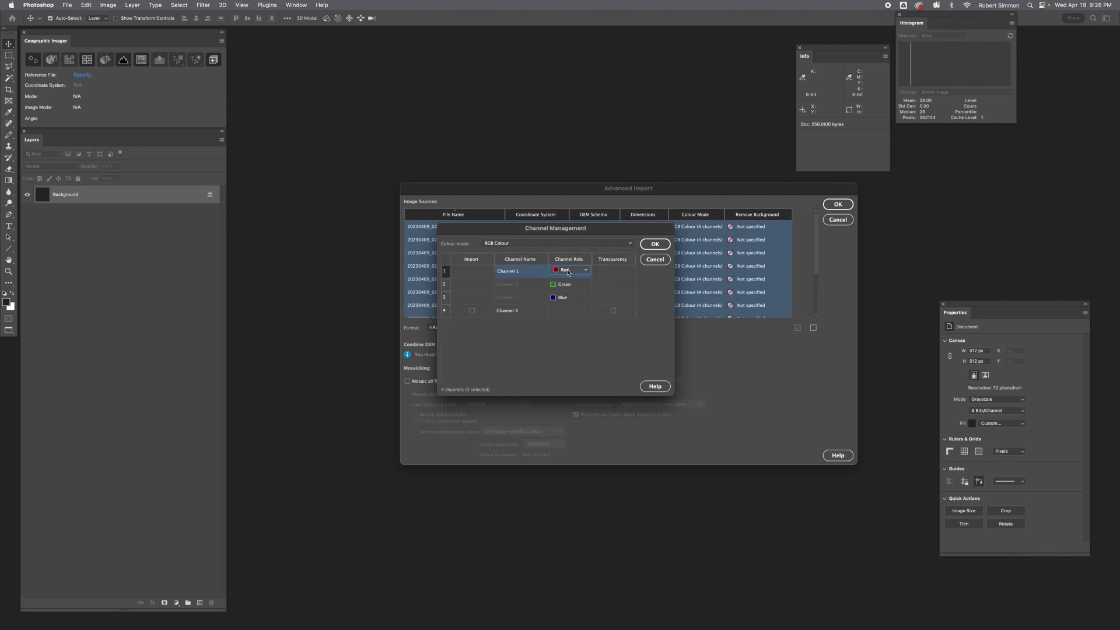
{"action": "left_click", "coordinate": [568, 270]}
{"action": "left_click", "coordinate": [566, 292]}
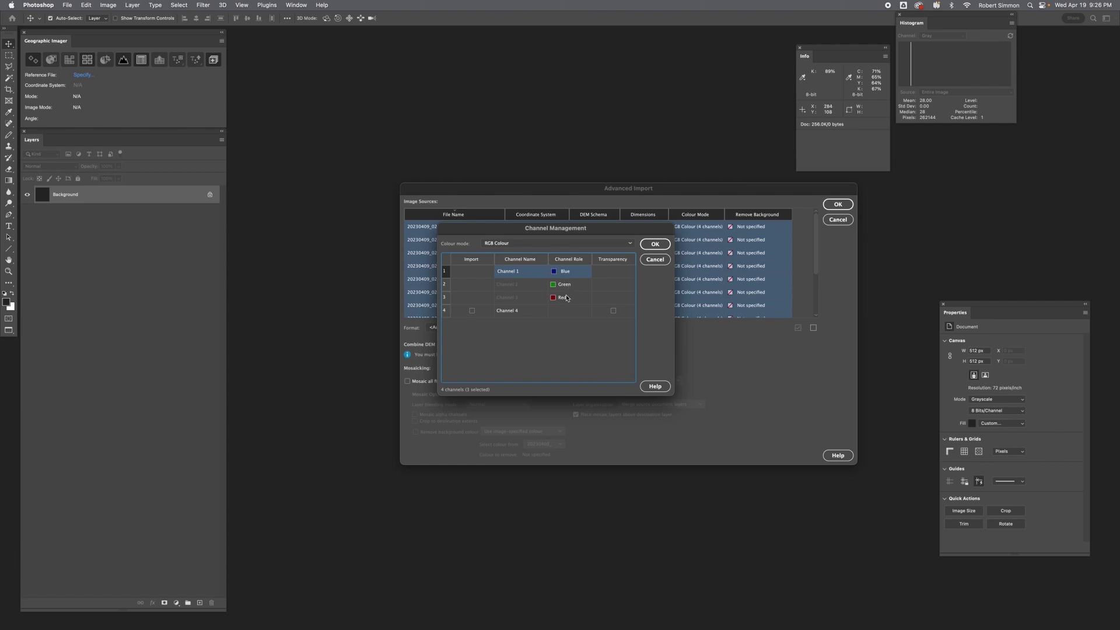
{"action": "left_click", "coordinate": [654, 246]}
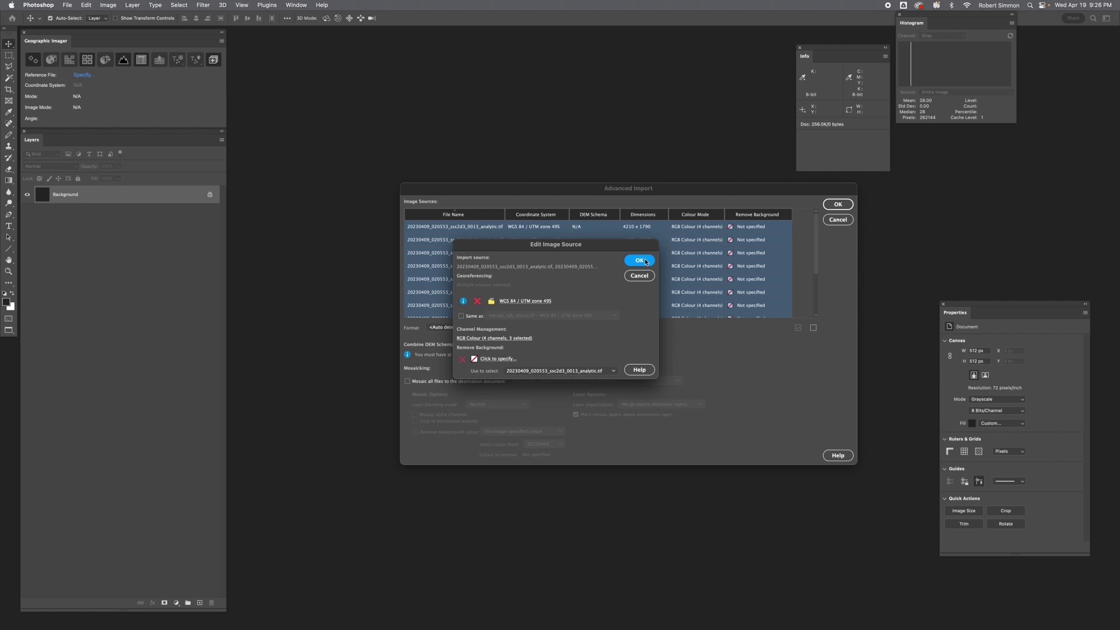
{"action": "left_click", "coordinate": [639, 260]}
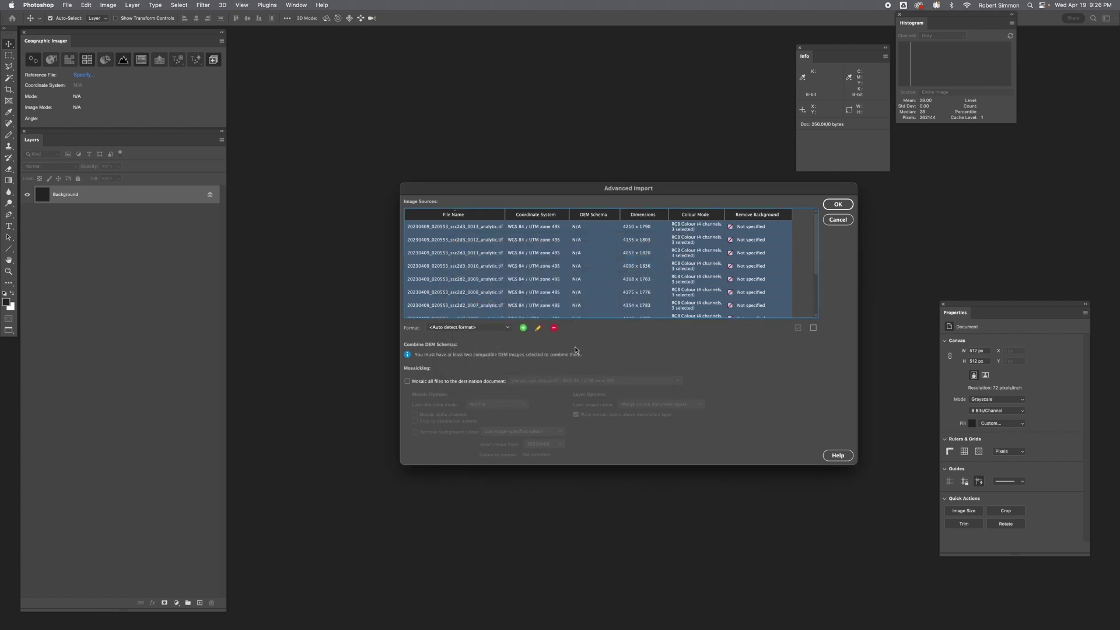
Enable Mosaic all files with the ssc2d1_0010 analytic image as destination.
{"action": "left_click", "coordinate": [407, 382]}
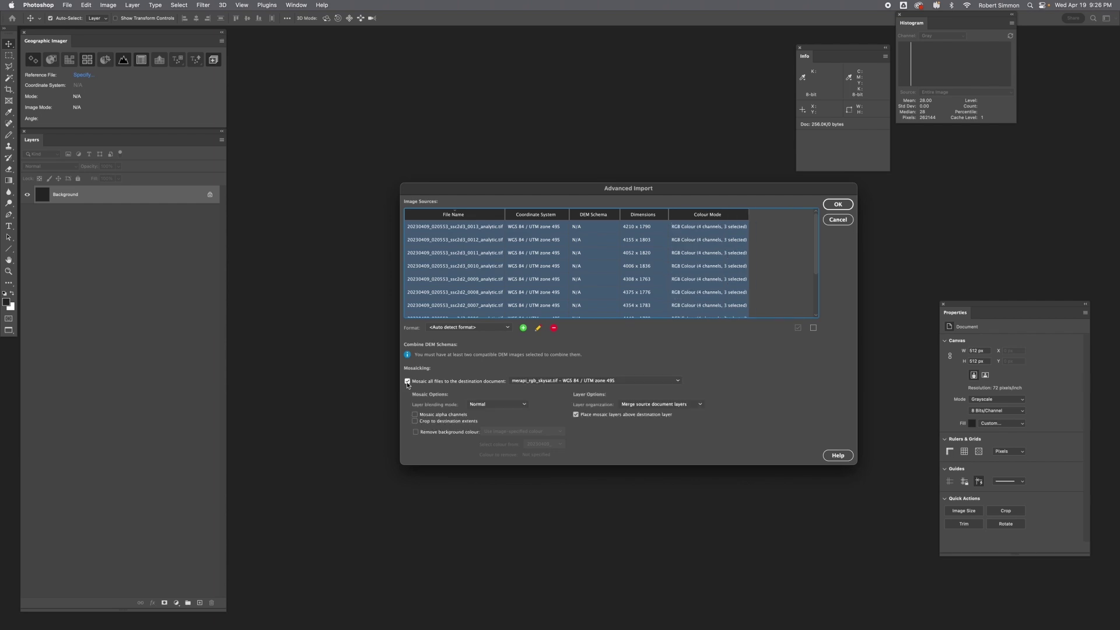
{"action": "left_click", "coordinate": [583, 381]}
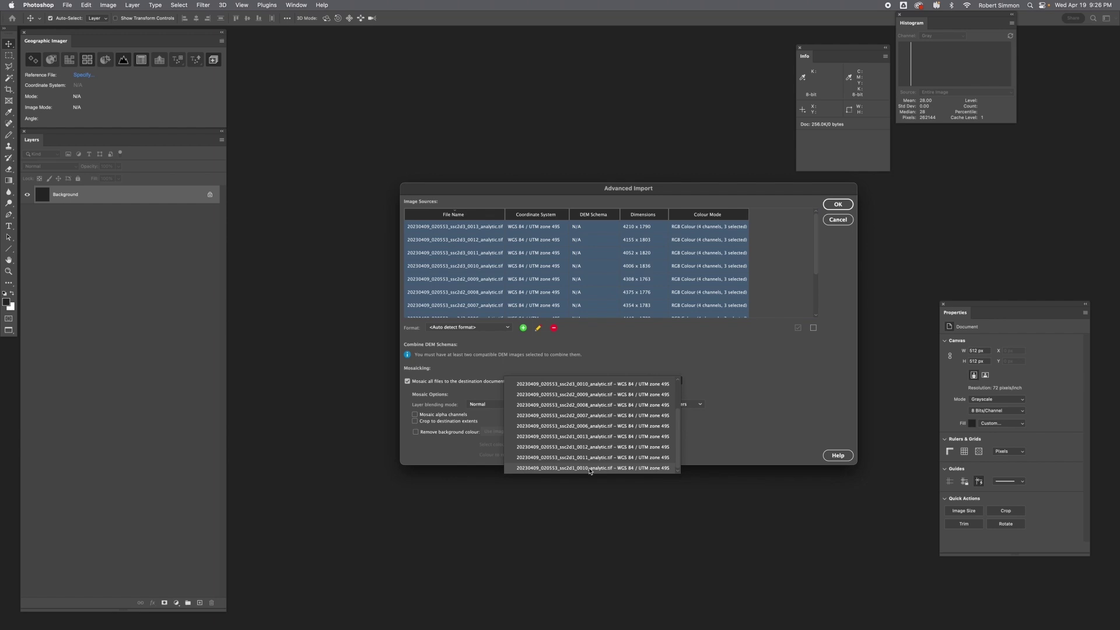
{"action": "left_click", "coordinate": [589, 468]}
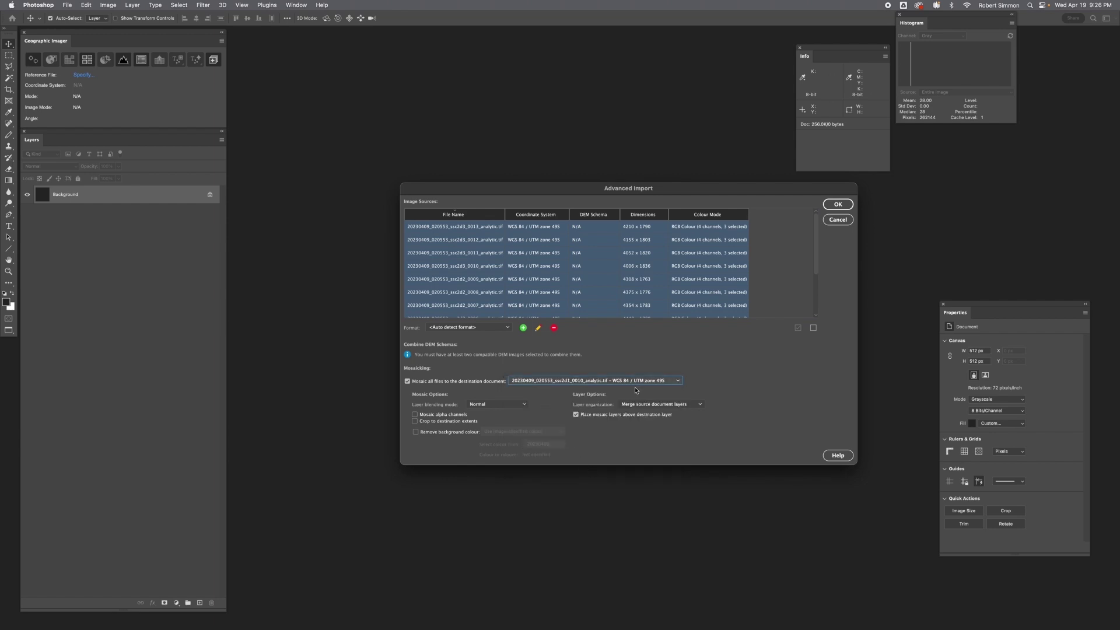
Remove black as the background colour, same for all images, and run the import.
{"action": "left_click", "coordinate": [416, 432]}
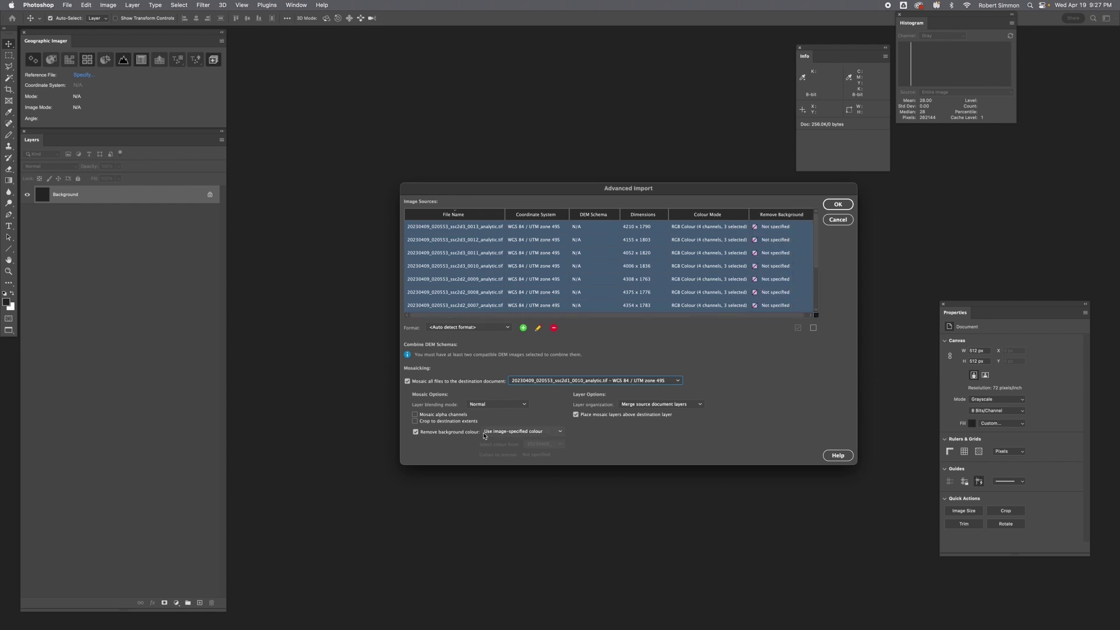
{"action": "left_click", "coordinate": [515, 432]}
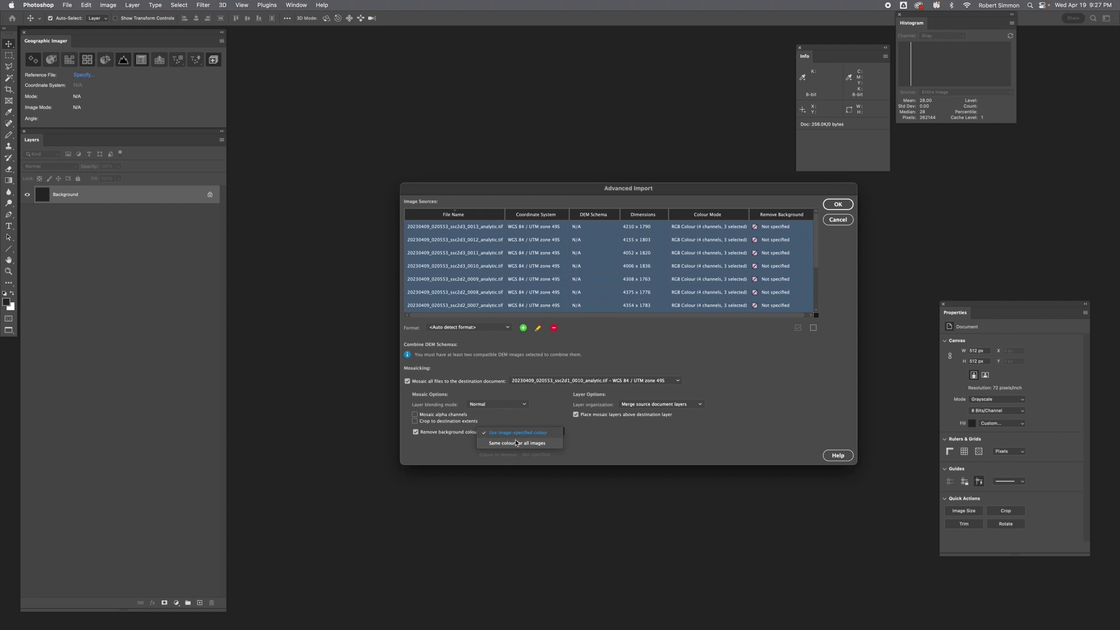
{"action": "left_click", "coordinate": [513, 442]}
{"action": "left_click", "coordinate": [534, 455]}
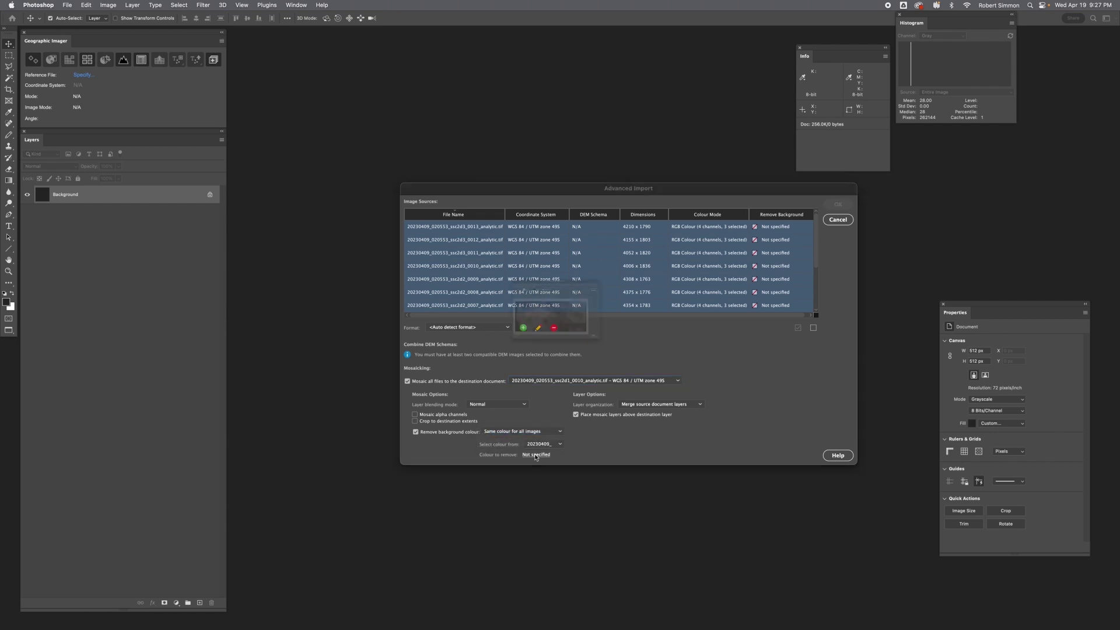
{"action": "left_click", "coordinate": [493, 245]}
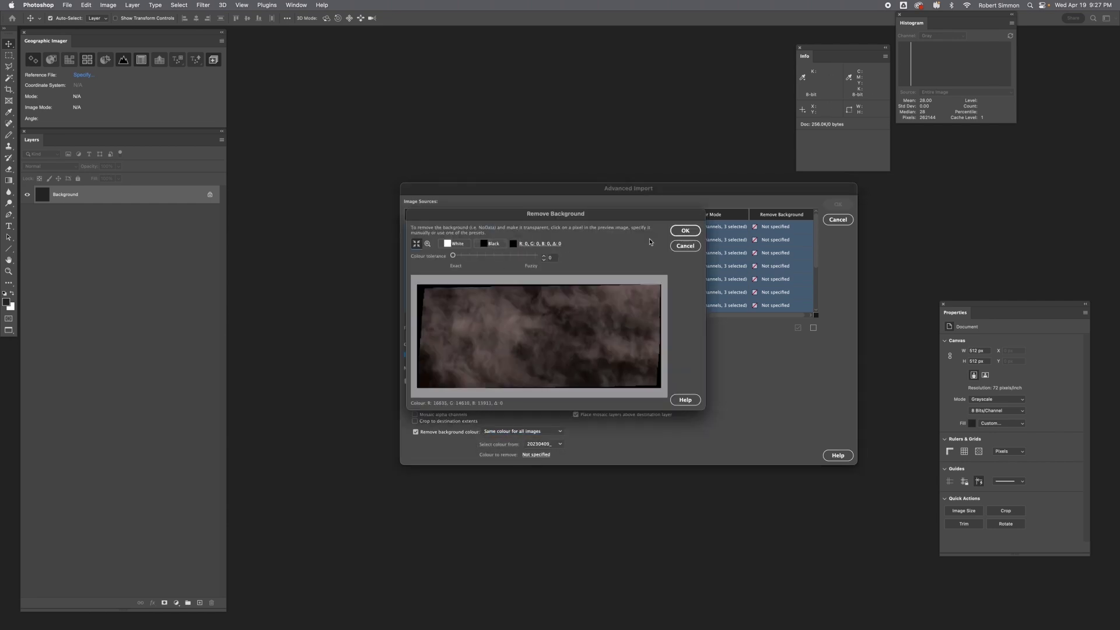
{"action": "left_click", "coordinate": [685, 231]}
{"action": "left_click", "coordinate": [848, 205]}
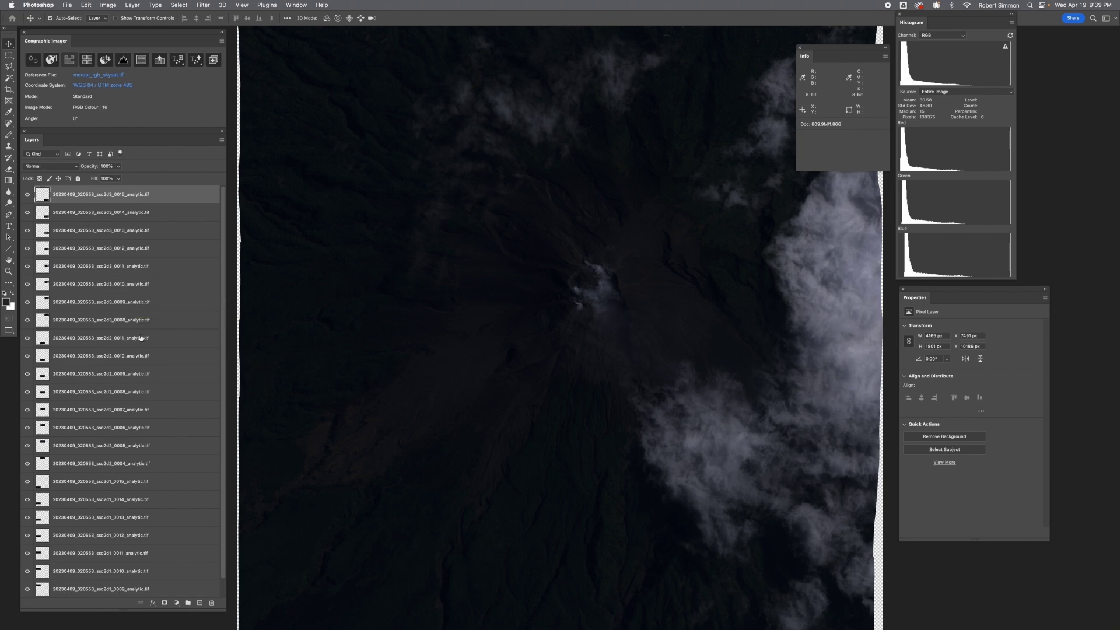
Scroll the Layers panel to review the tile layers stacked above Layer 0.
{"action": "scroll", "coordinate": [140, 350], "scroll_direction": "down", "scroll_amount": 1}
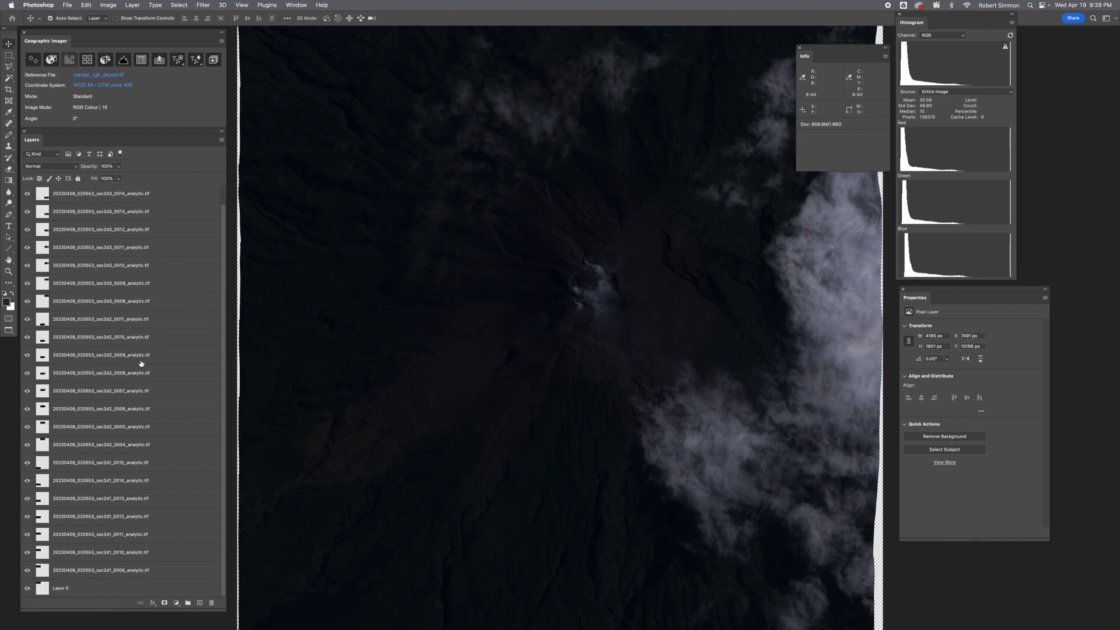
Select all layers and Auto-Blend them as a Panorama with Seamless Tones and Colors.
{"action": "left_click", "coordinate": [76, 588], "text": "shift"}
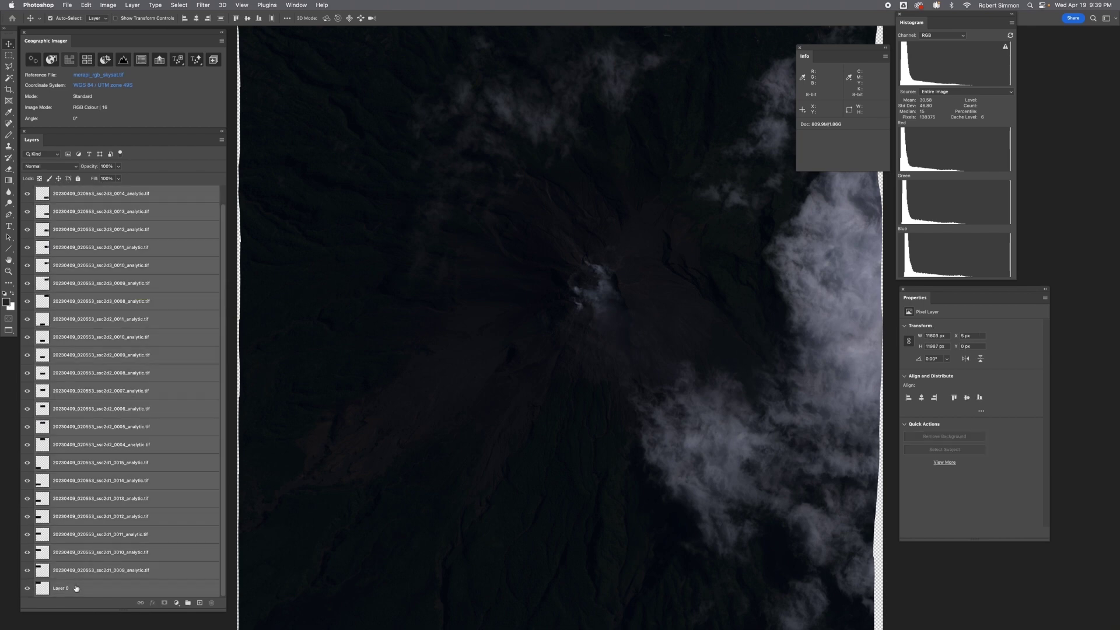
{"action": "left_click", "coordinate": [87, 5]}
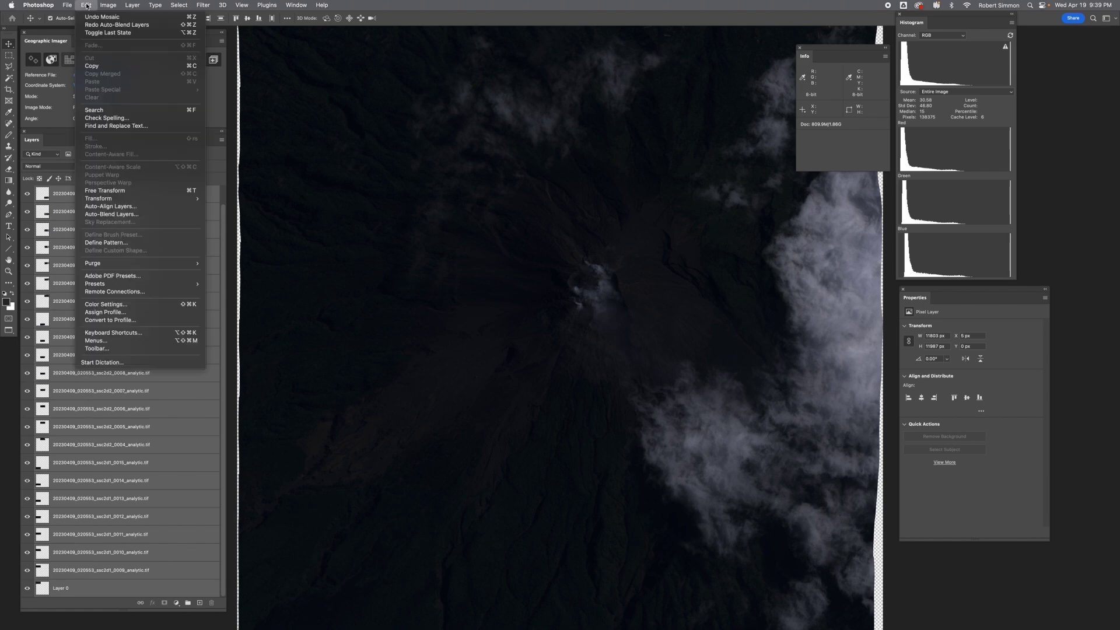
{"action": "left_click", "coordinate": [89, 214]}
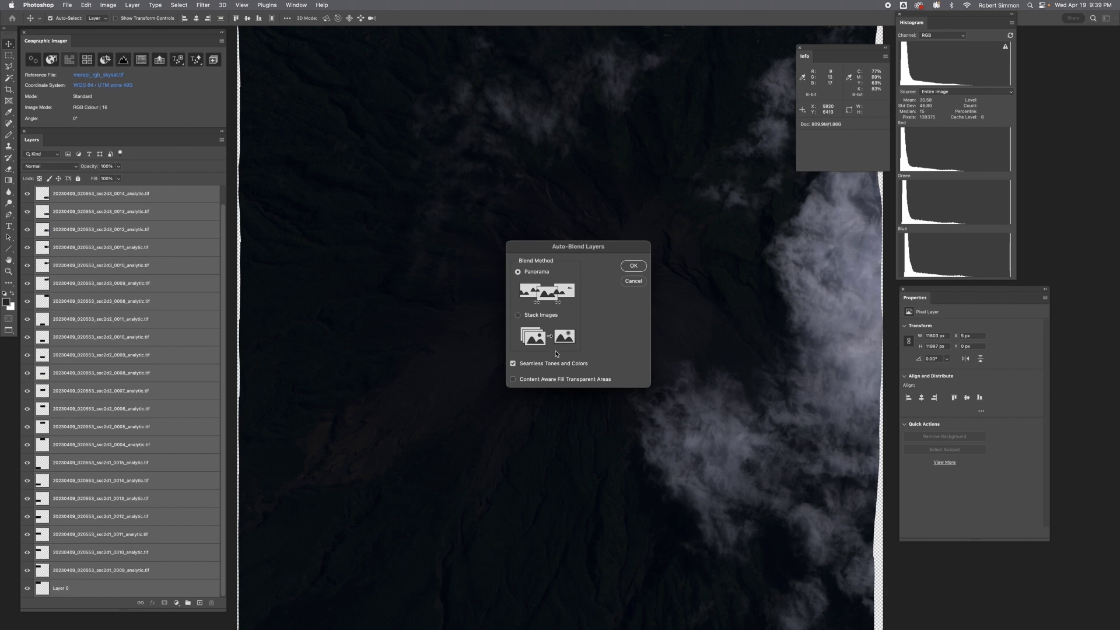
{"action": "left_click", "coordinate": [632, 266]}
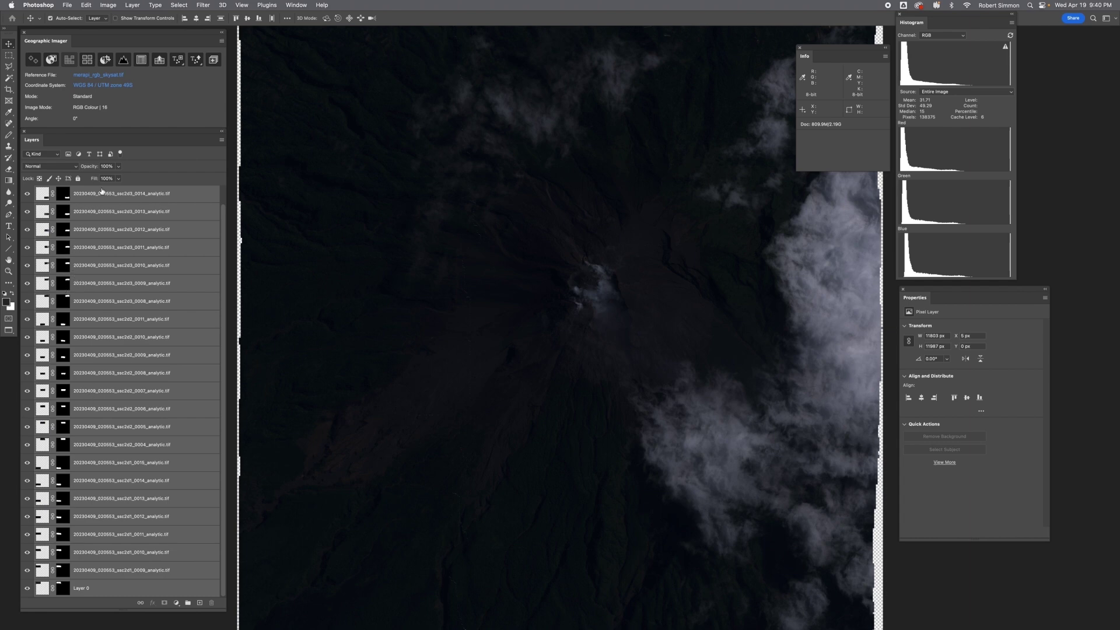
Merge the blended layers into one, then add a Curves adjustment layer named Curves 1.
{"action": "left_click", "coordinate": [132, 4]}
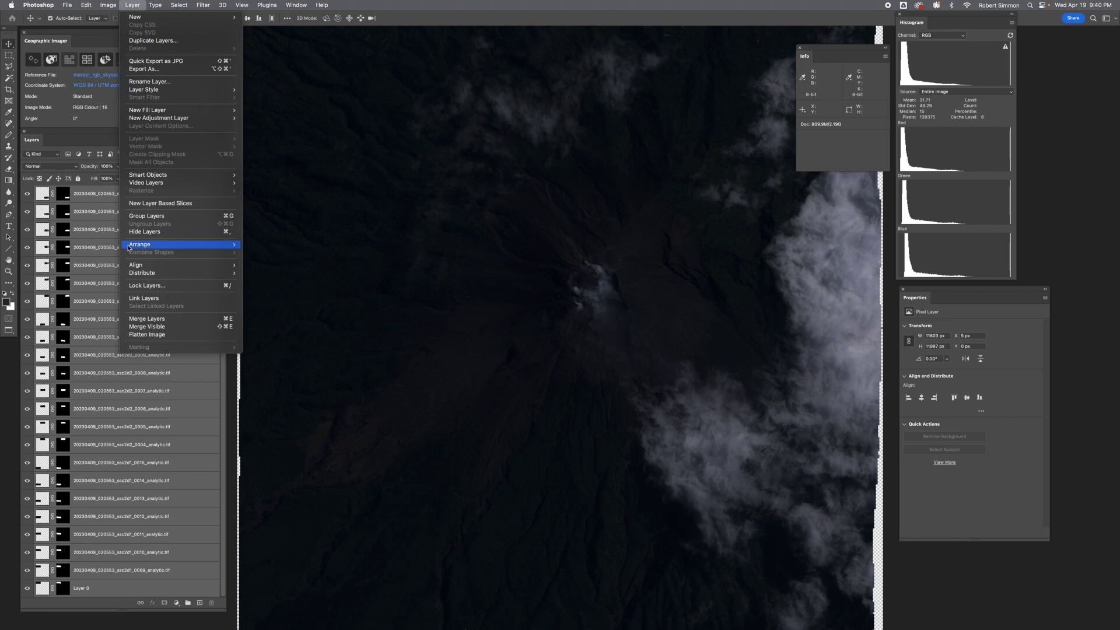
{"action": "left_click", "coordinate": [136, 320]}
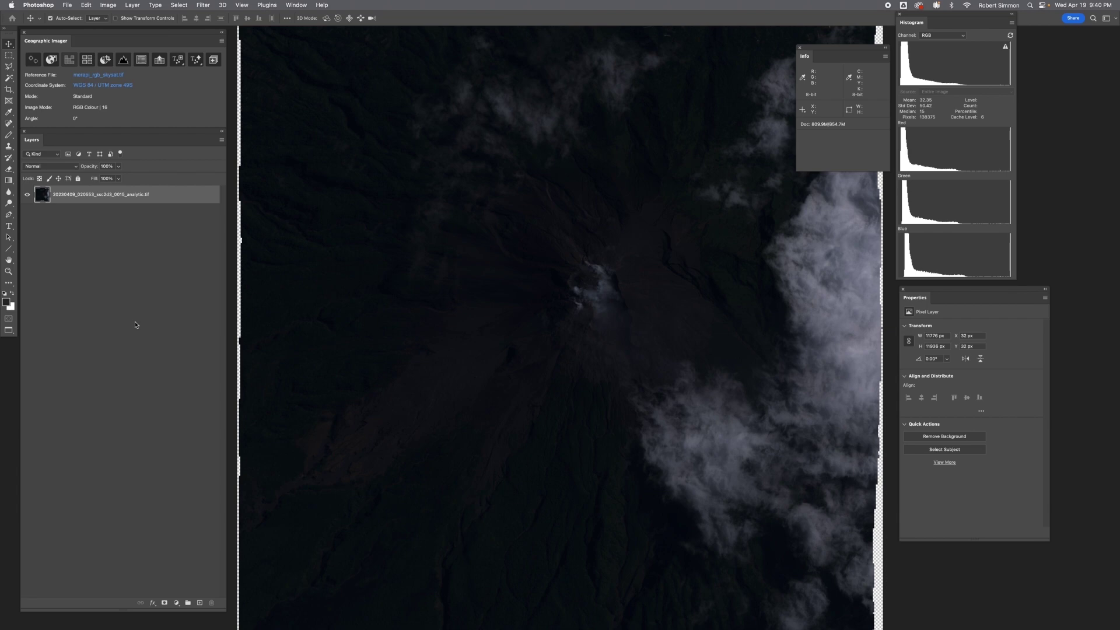
{"action": "left_click", "coordinate": [135, 7]}
{"action": "mouse_move", "coordinate": [147, 118]}
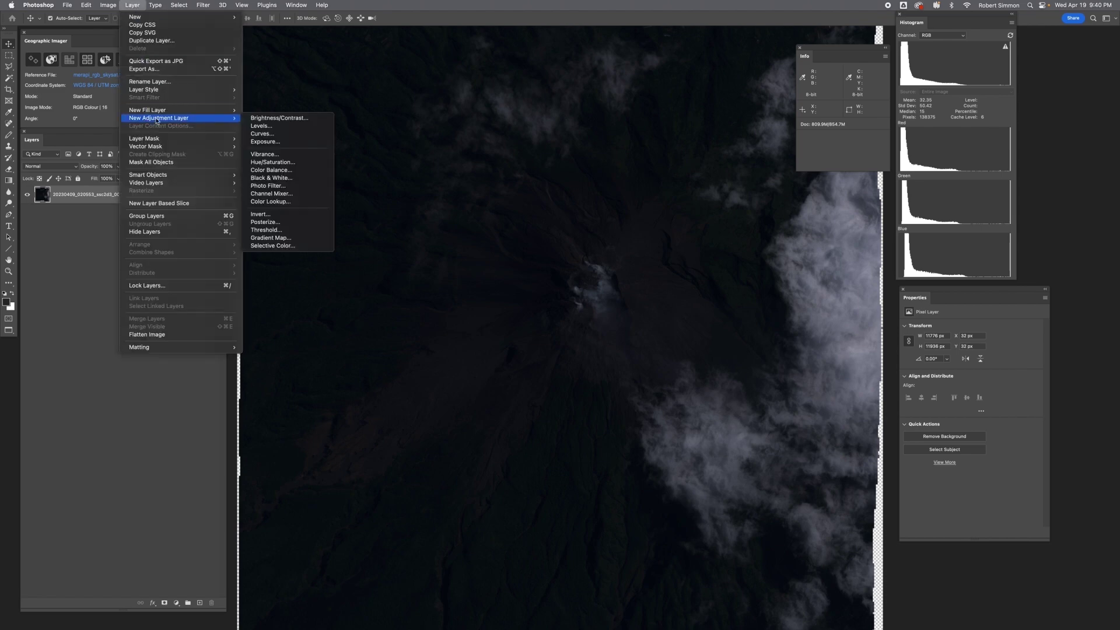
{"action": "left_click", "coordinate": [261, 133]}
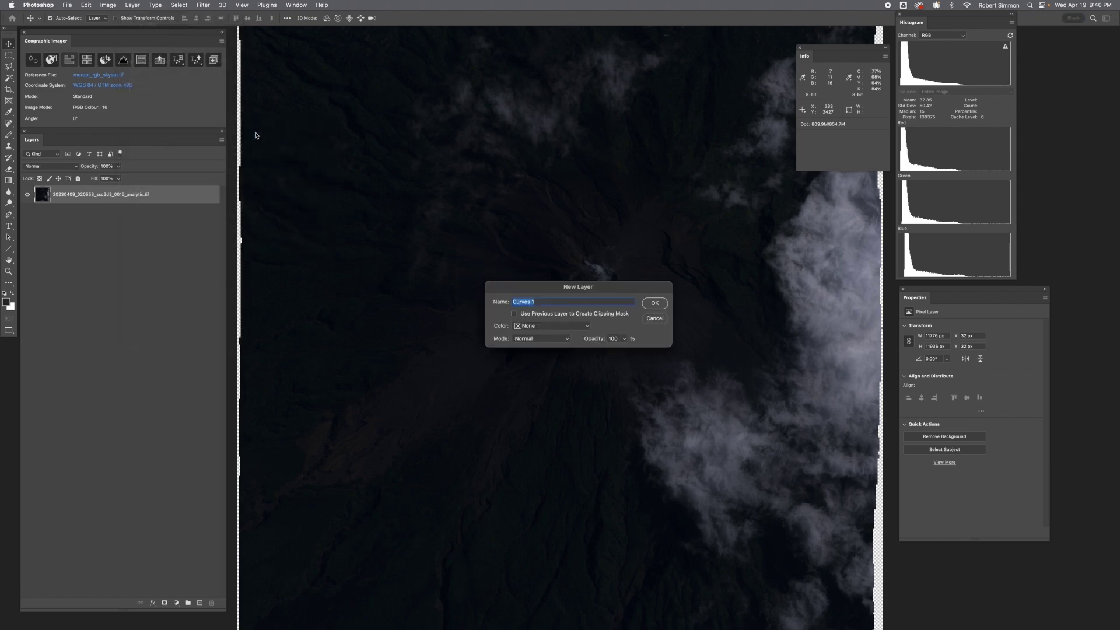
{"action": "left_click", "coordinate": [653, 304]}
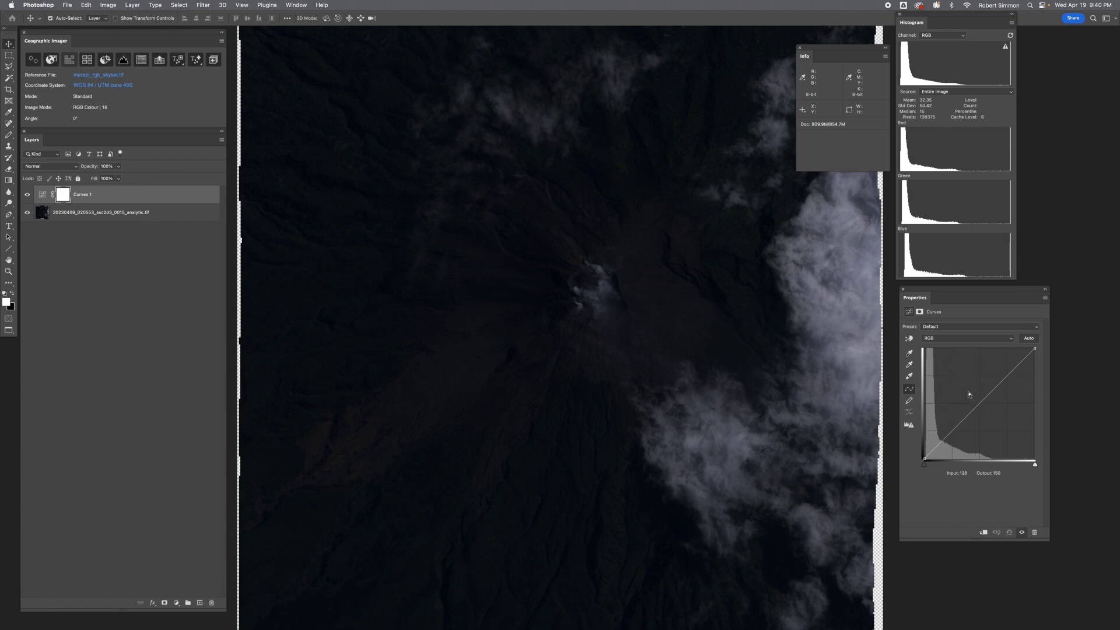
Choose the Curves white-point eyedropper with a 5 by 5 Average sample size.
{"action": "left_click", "coordinate": [910, 376]}
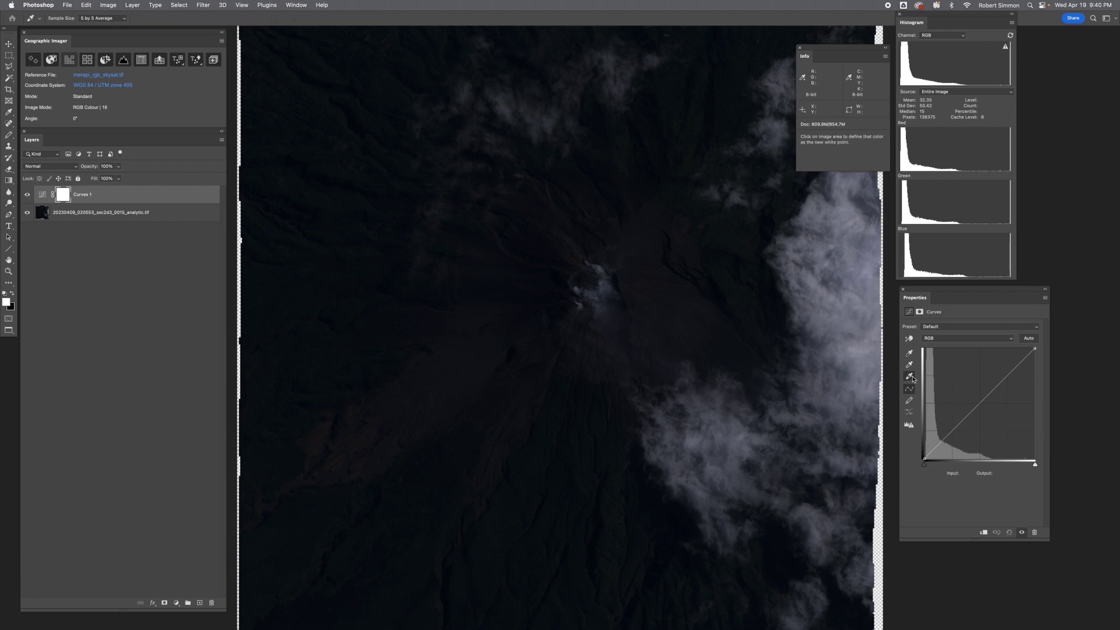
{"action": "right_click", "coordinate": [744, 322]}
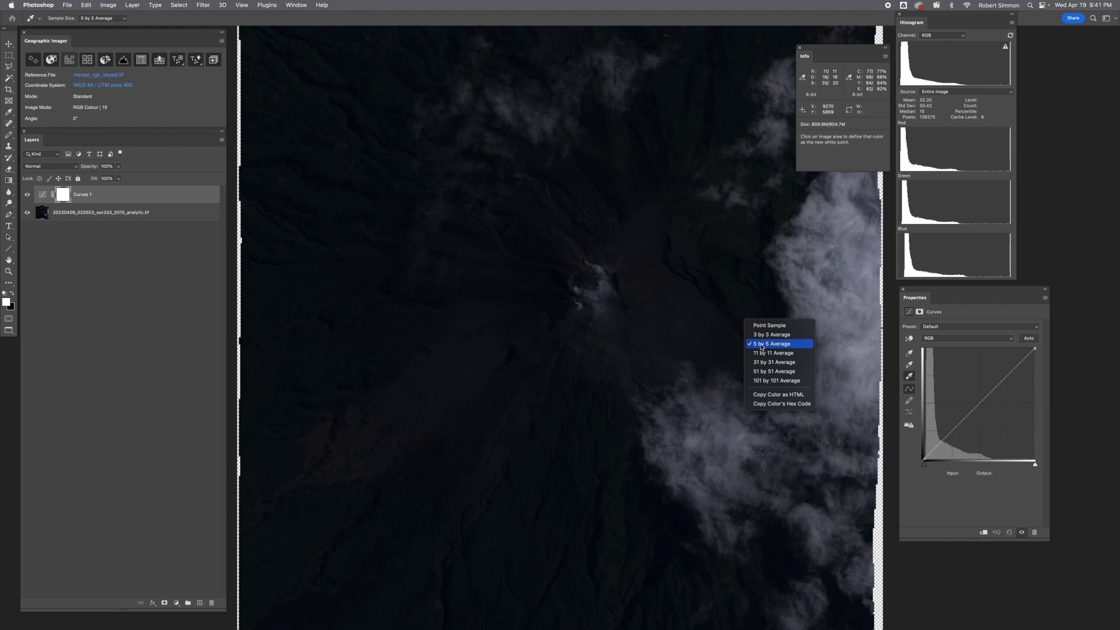
{"action": "left_click", "coordinate": [761, 344]}
Zoom to the cloud bank, set the white point from a bright cloud, and check clipping.
{"action": "key", "text": "super+equal"}
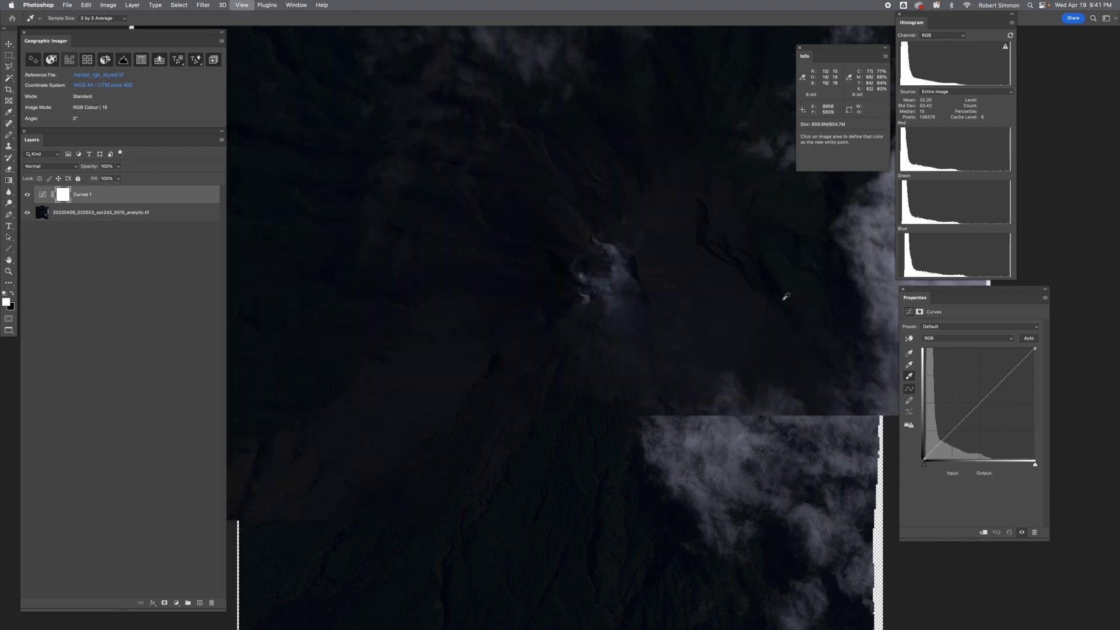
{"action": "scroll", "coordinate": [517, 333], "scroll_direction": "up", "scroll_amount": 2}
{"action": "left_click_drag", "start_coordinate": [517, 333], "coordinate": [415, 368]}
{"action": "scroll", "coordinate": [462, 352], "scroll_direction": "up", "scroll_amount": 3}
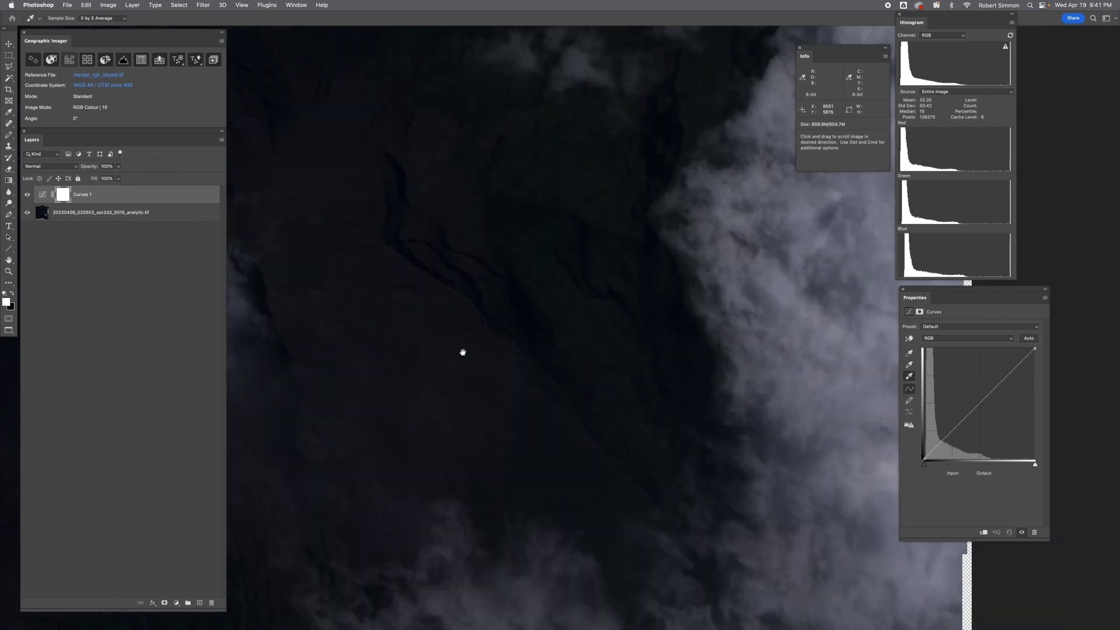
{"action": "scroll", "coordinate": [462, 353], "scroll_direction": "right", "scroll_amount": 6}
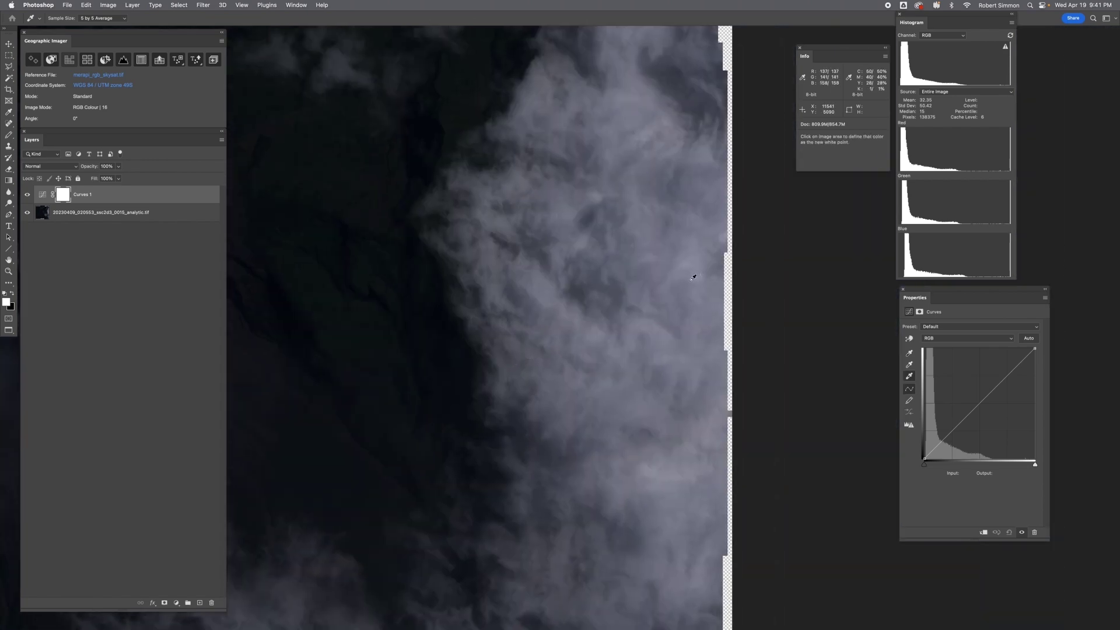
{"action": "left_click", "coordinate": [690, 260]}
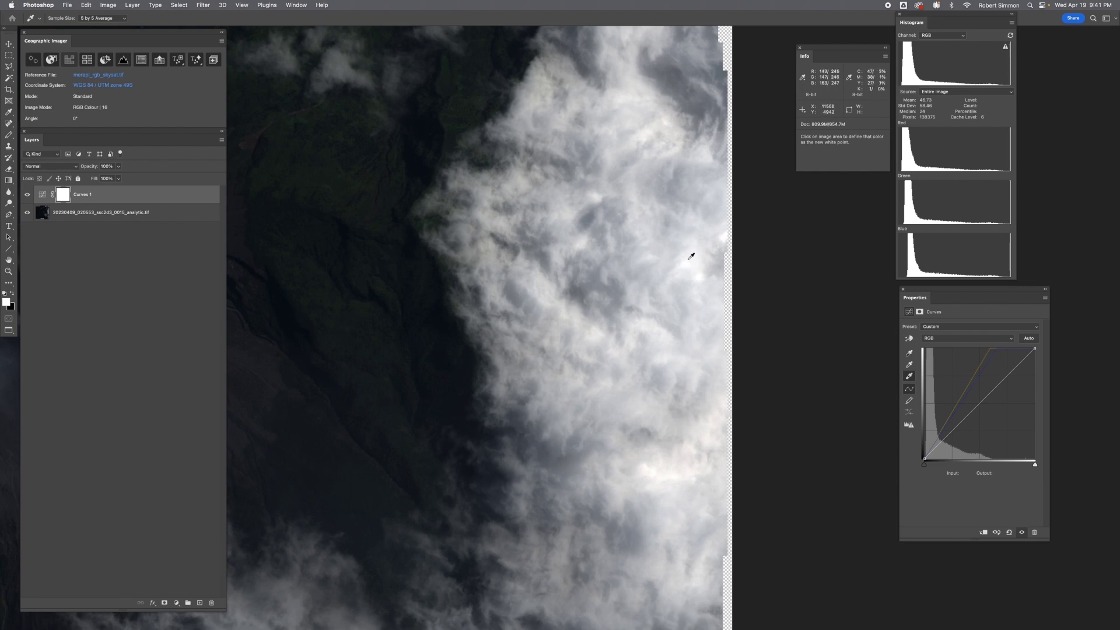
{"action": "key", "text": "alt"}
{"action": "scroll", "coordinate": [680, 318], "scroll_direction": "left", "scroll_amount": 10}
{"action": "scroll", "coordinate": [680, 318], "scroll_direction": "down", "scroll_amount": 5}
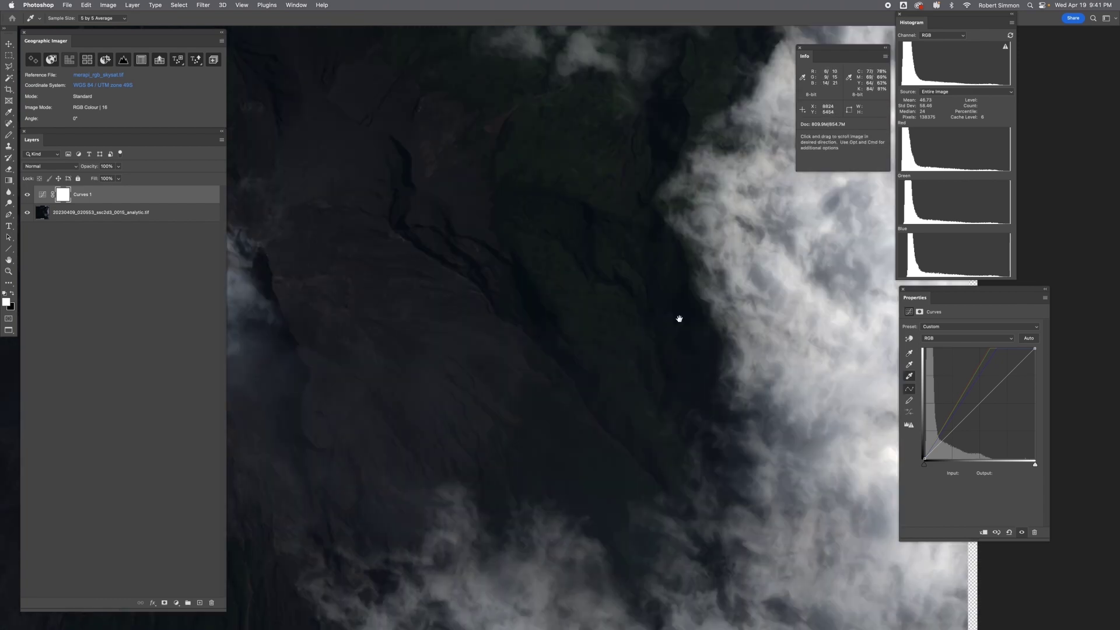
Add two RGB curve points, fine-tuned to about 33→101 and 89→200, with black point 1.
{"action": "key", "text": "super+minus"}
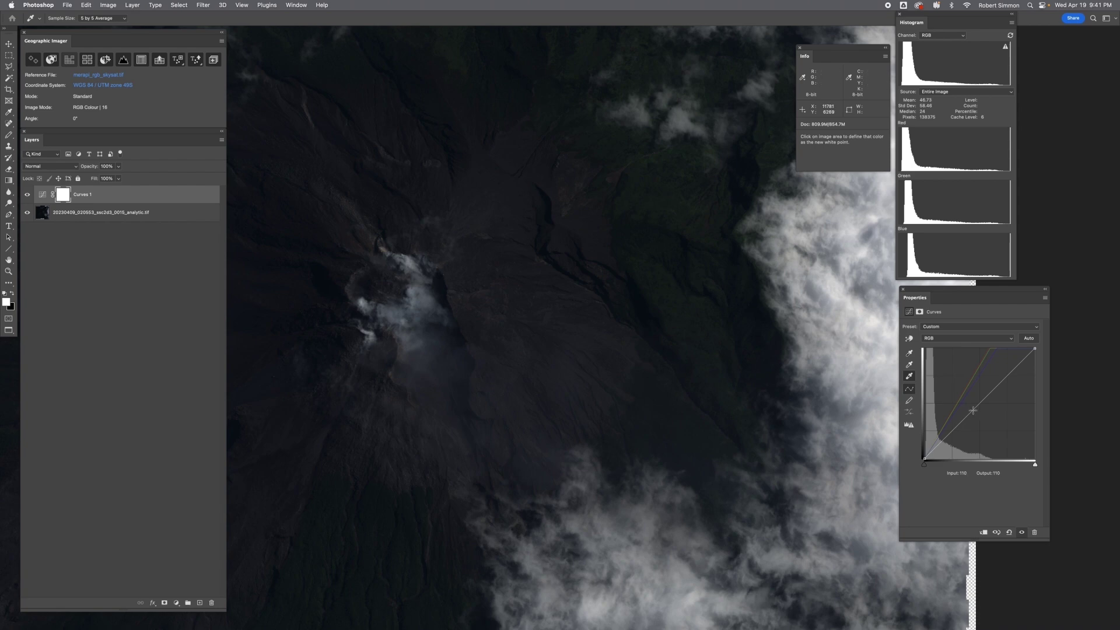
{"action": "left_click_drag", "start_coordinate": [972, 410], "coordinate": [941, 414]}
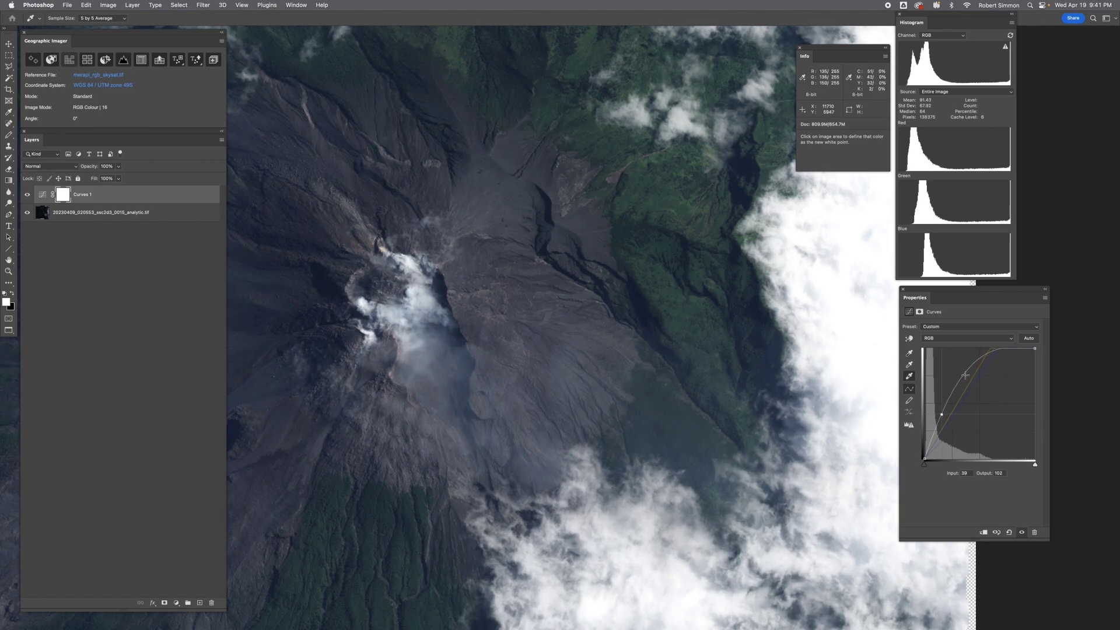
{"action": "left_click_drag", "start_coordinate": [965, 375], "coordinate": [971, 370]}
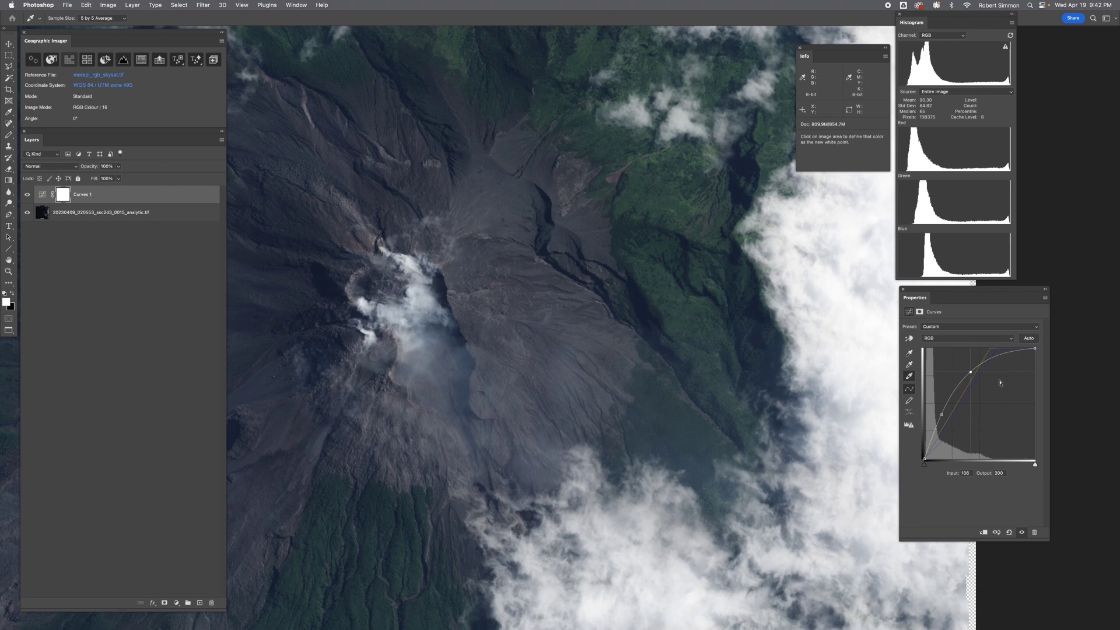
{"action": "left_click", "coordinate": [941, 414]}
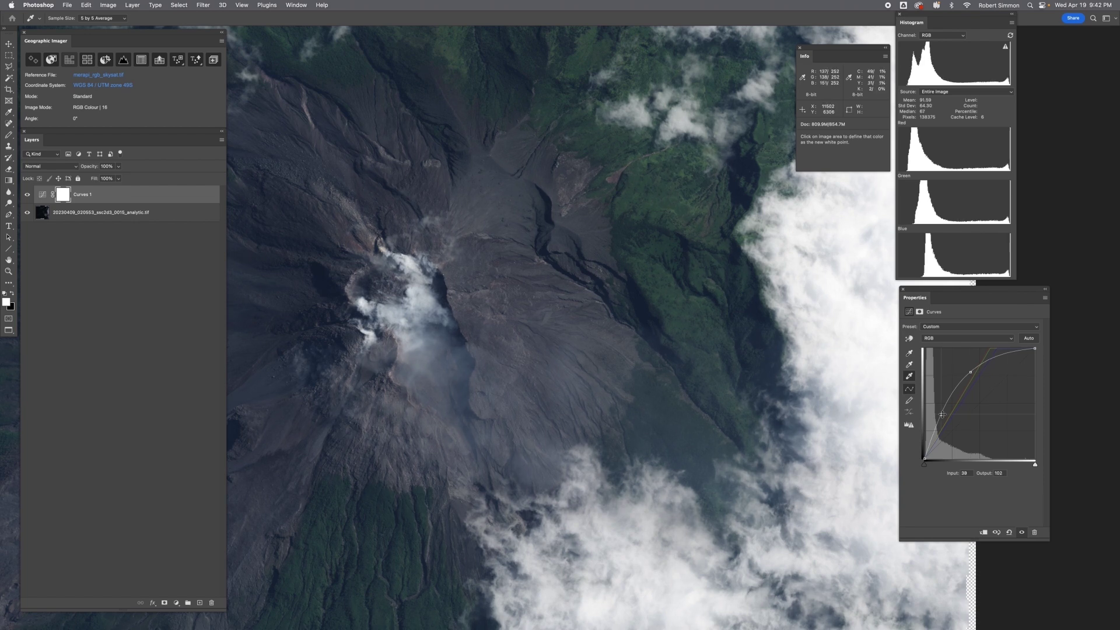
{"action": "left_click_drag", "start_coordinate": [941, 414], "coordinate": [940, 414]}
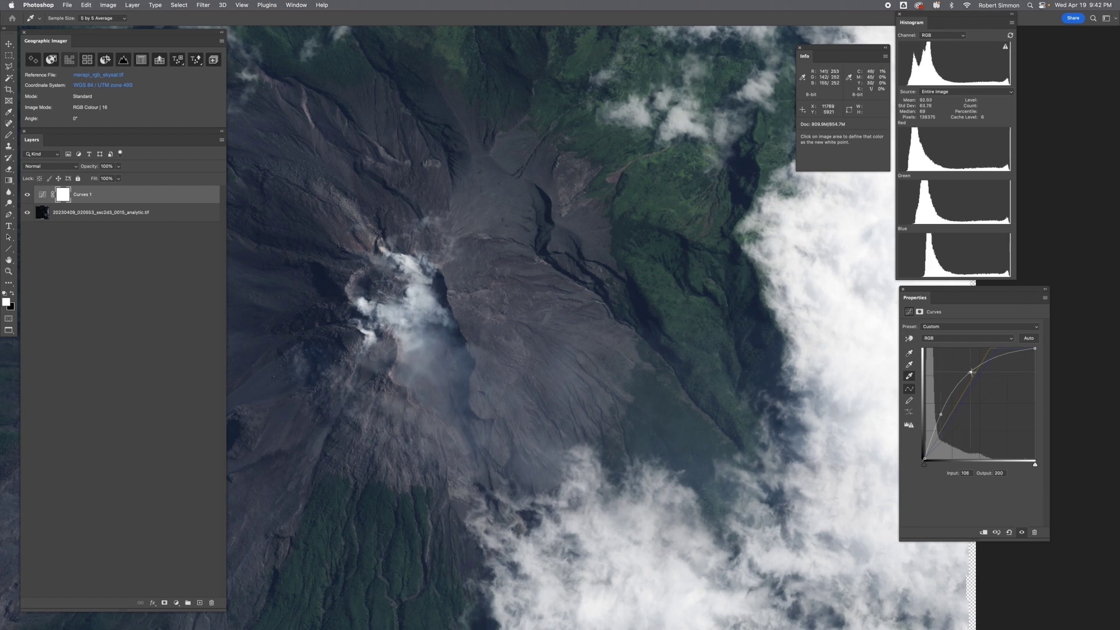
{"action": "left_click_drag", "start_coordinate": [971, 372], "coordinate": [967, 372]}
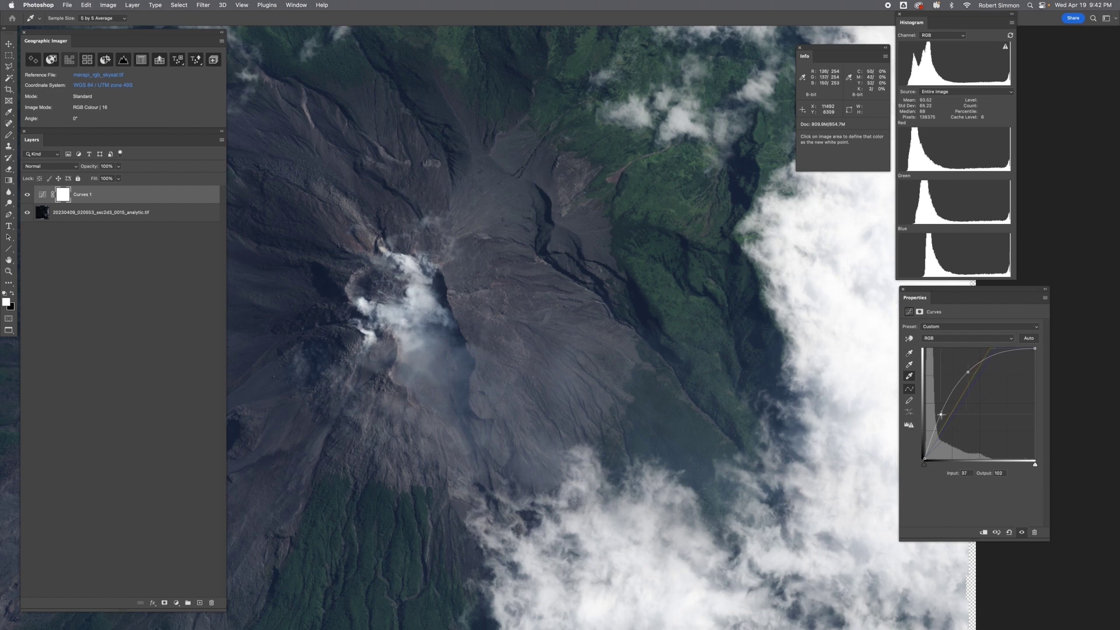
{"action": "left_click_drag", "start_coordinate": [940, 414], "coordinate": [938, 416]}
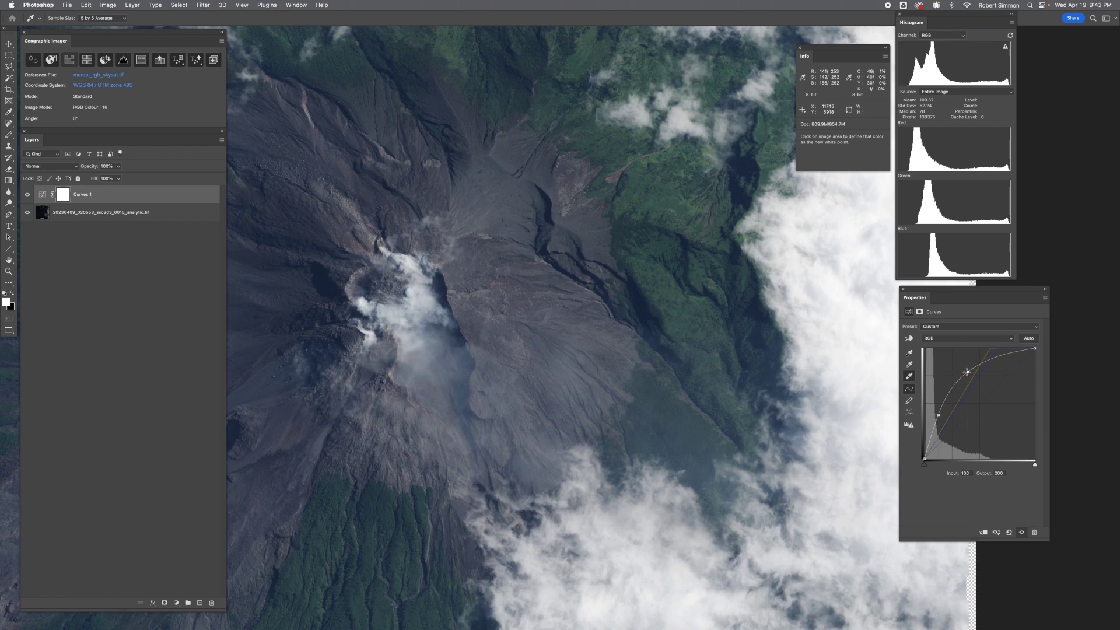
{"action": "left_click_drag", "start_coordinate": [967, 371], "coordinate": [965, 371]}
{"action": "left_click_drag", "start_coordinate": [924, 459], "coordinate": [927, 458]}
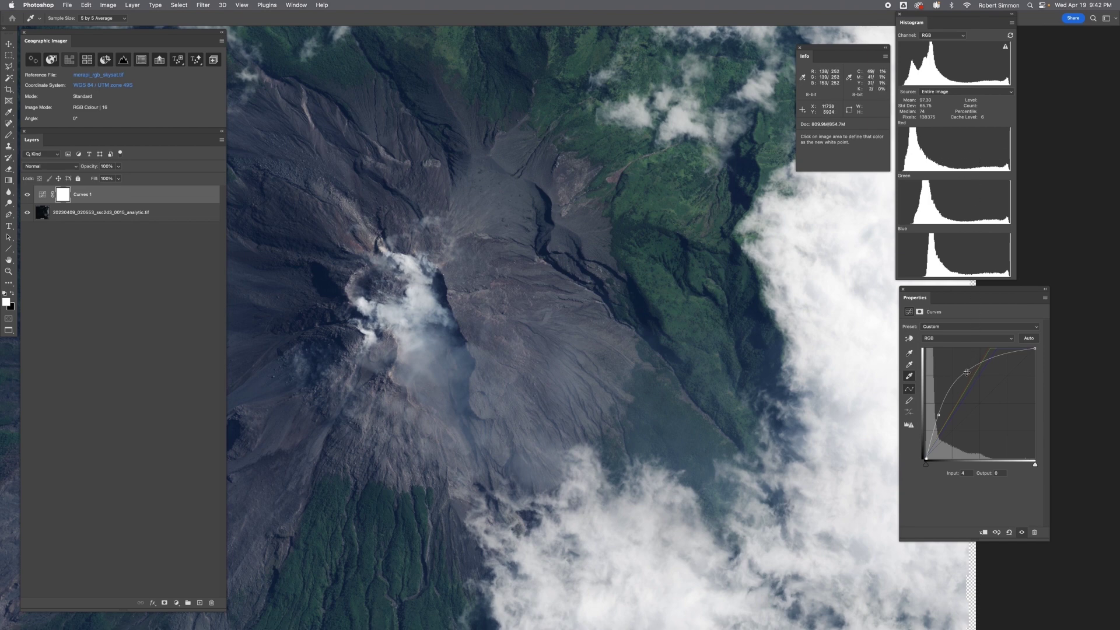
{"action": "left_click_drag", "start_coordinate": [966, 372], "coordinate": [963, 372]}
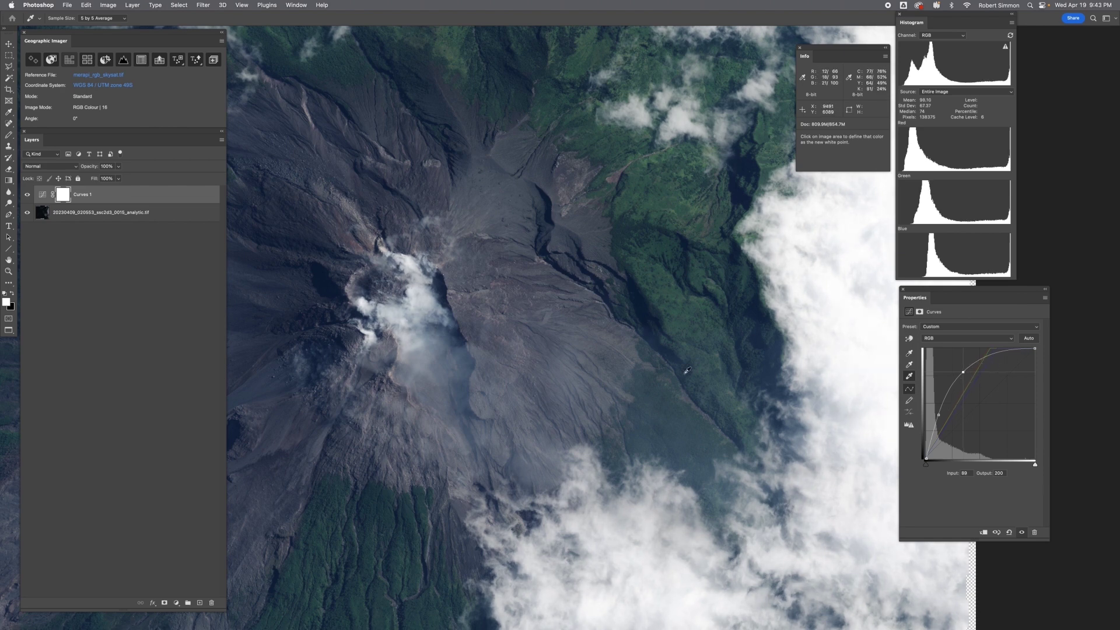
Zoom into the volcano crater and raise the Green curve's black point slightly.
{"action": "scroll", "coordinate": [513, 324], "scroll_direction": "up", "scroll_amount": 2}
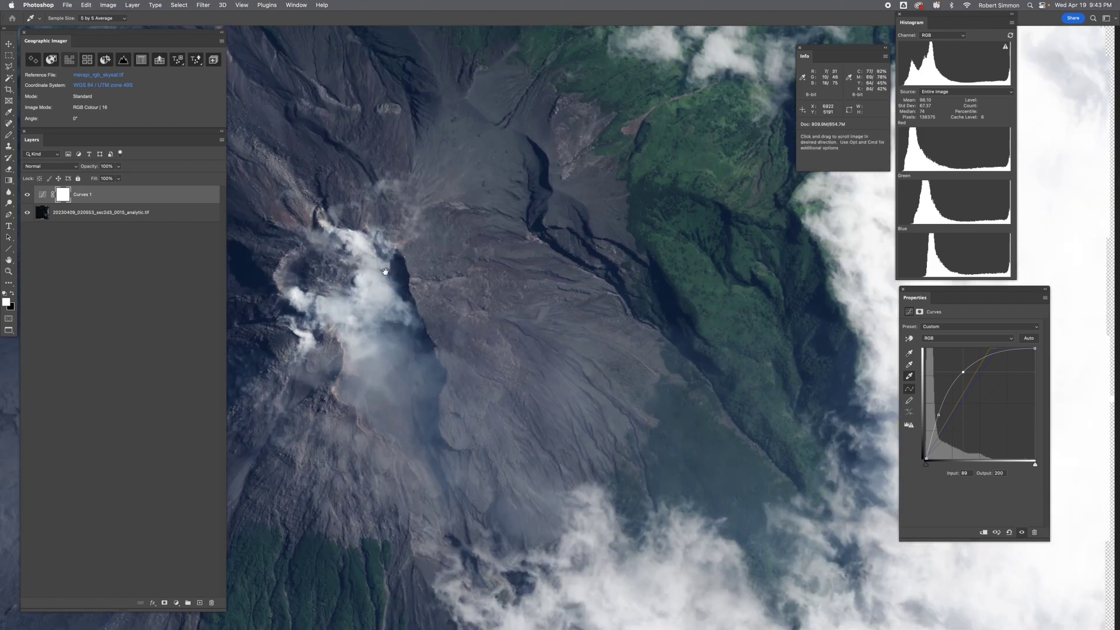
{"action": "left_click_drag", "start_coordinate": [385, 271], "coordinate": [539, 340]}
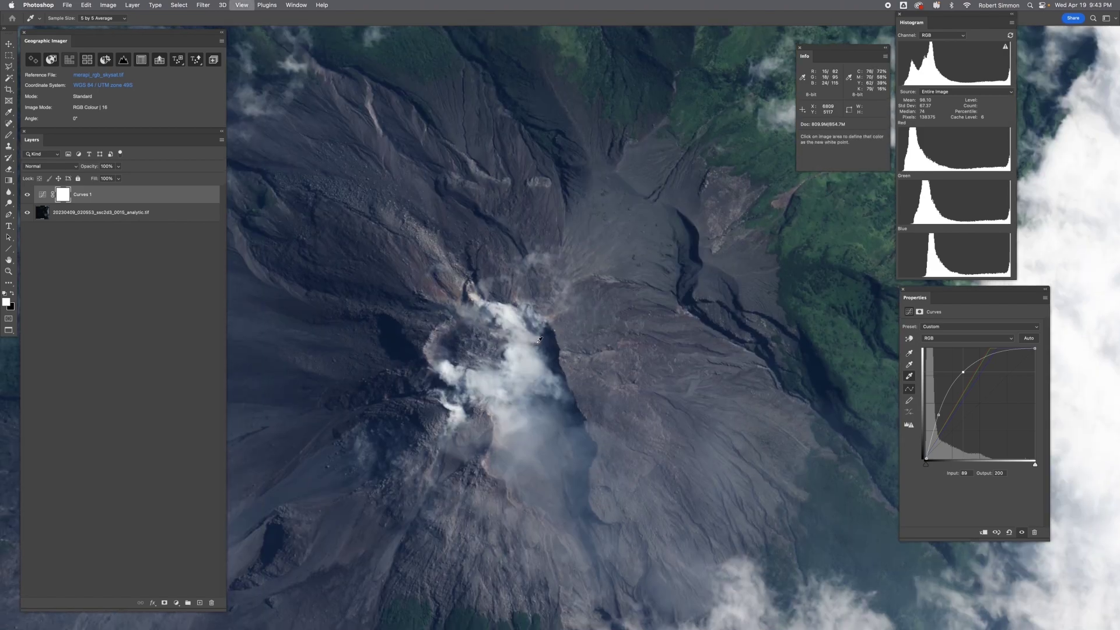
{"action": "scroll", "coordinate": [370, 325], "scroll_direction": "up", "scroll_amount": 2}
{"action": "scroll", "coordinate": [458, 325], "scroll_direction": "up", "scroll_amount": 2}
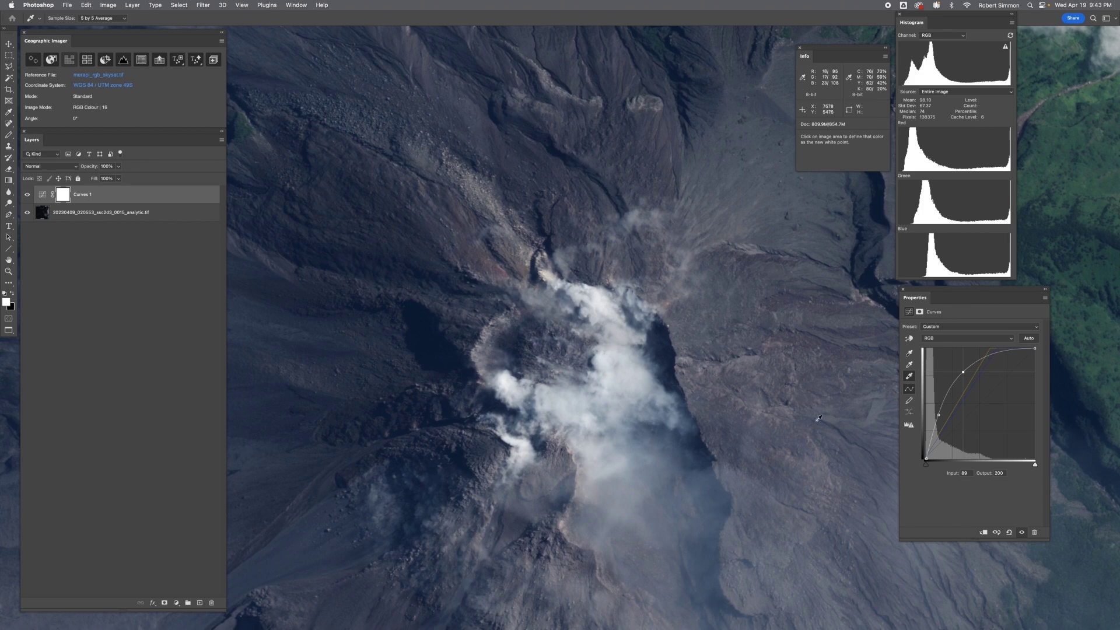
{"action": "left_click", "coordinate": [818, 418]}
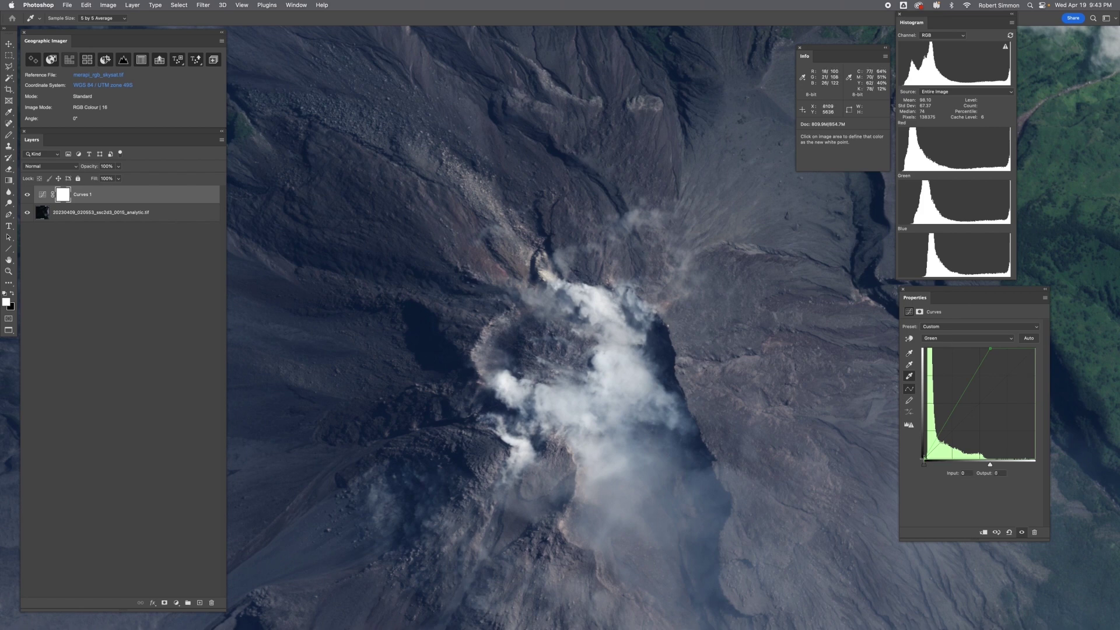
{"action": "left_click_drag", "start_coordinate": [923, 458], "coordinate": [924, 459]}
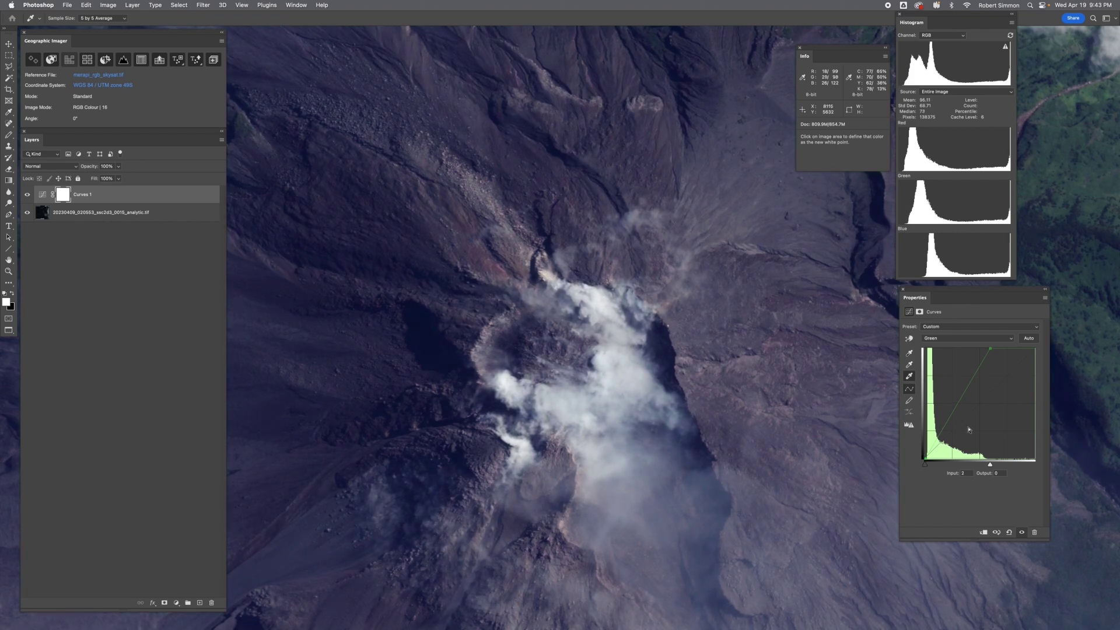
Switch to the Blue curve and raise its black point to 5.
{"action": "left_click", "coordinate": [943, 339]}
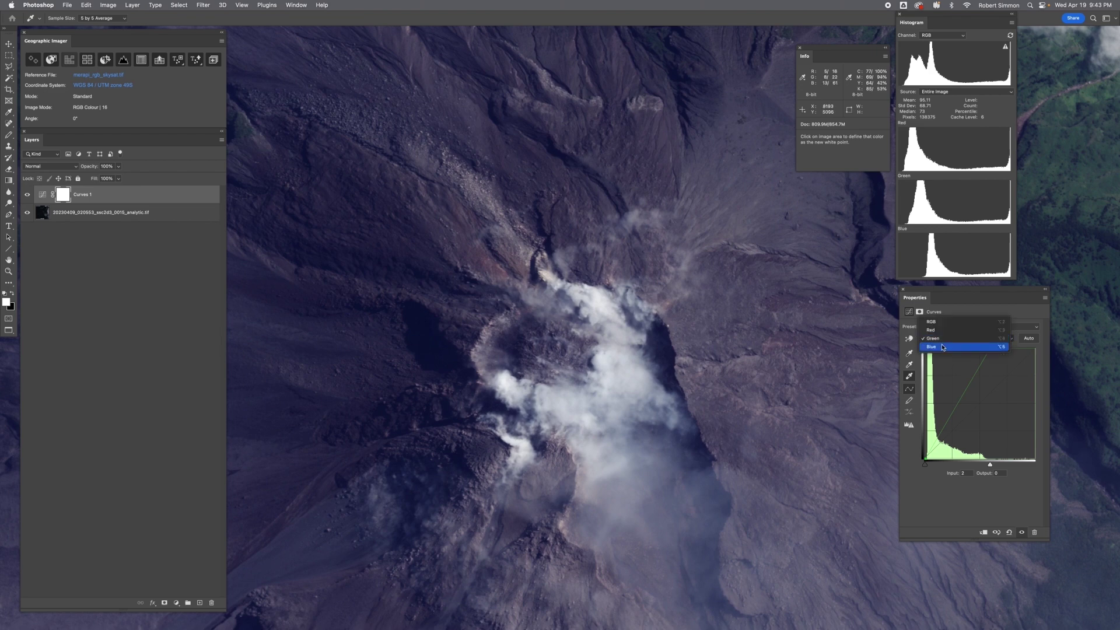
{"action": "left_click", "coordinate": [943, 346]}
{"action": "key", "text": "Right"}
{"action": "key", "text": "Right"}
{"action": "key", "text": "Right"}
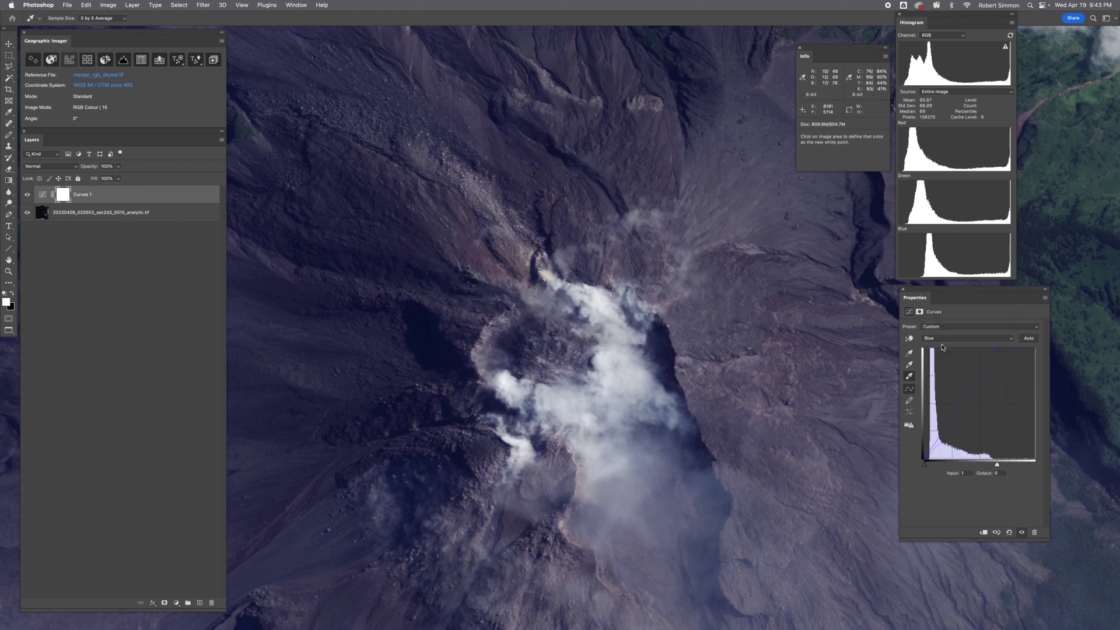
{"action": "key", "text": "Right"}
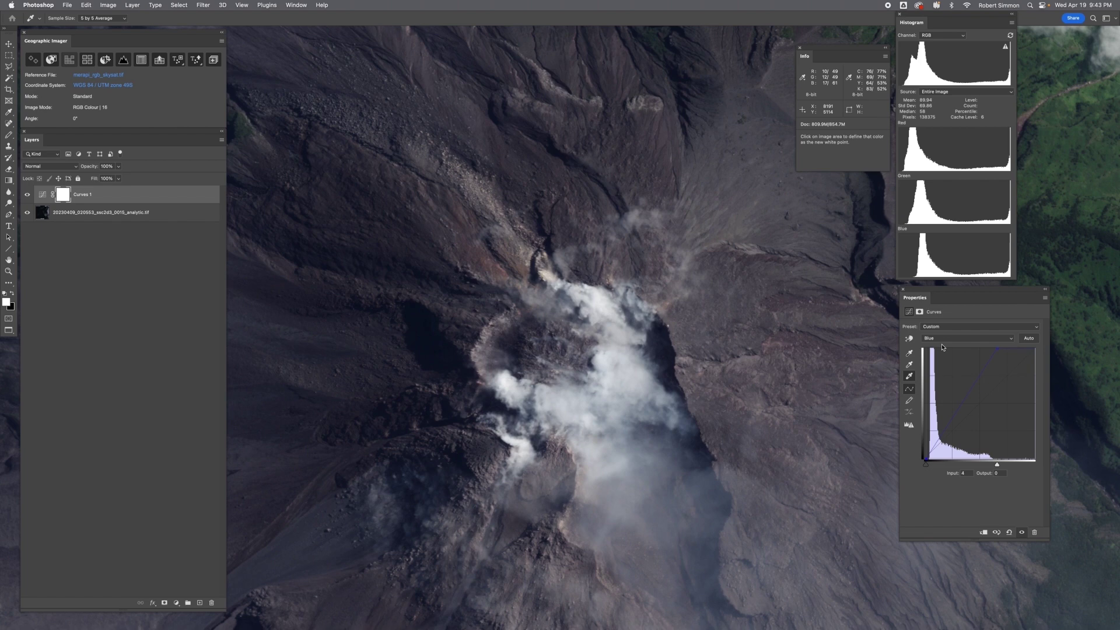
{"action": "key", "text": "Right"}
{"action": "key", "text": "Right"}
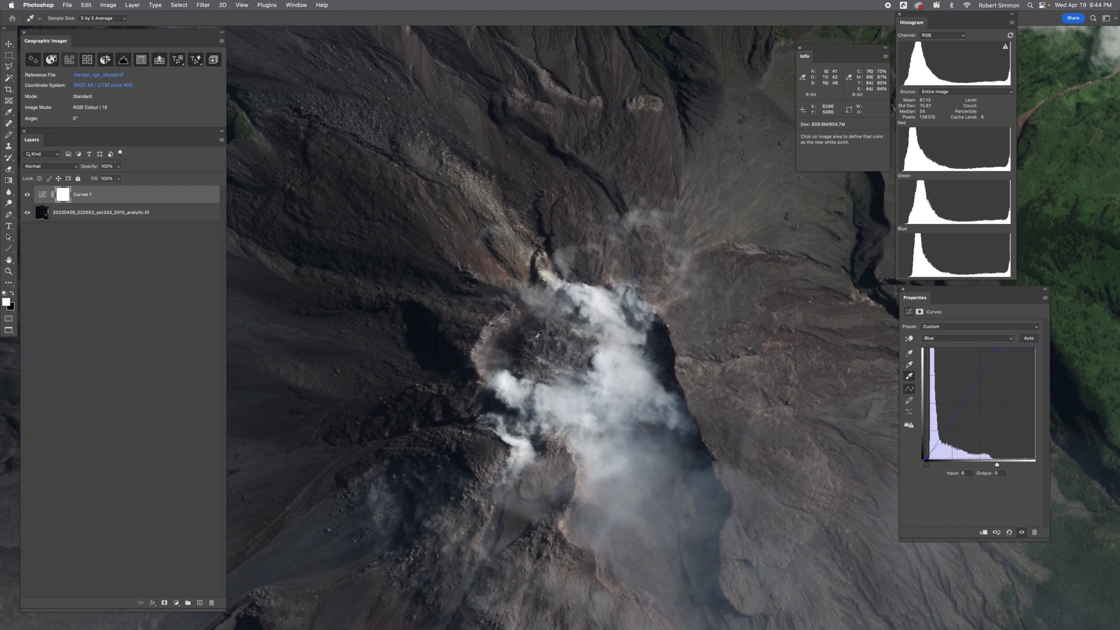
Resample the white point, ease the upper RGB point left, and check cloud highlight clipping.
{"action": "left_click", "coordinate": [620, 333]}
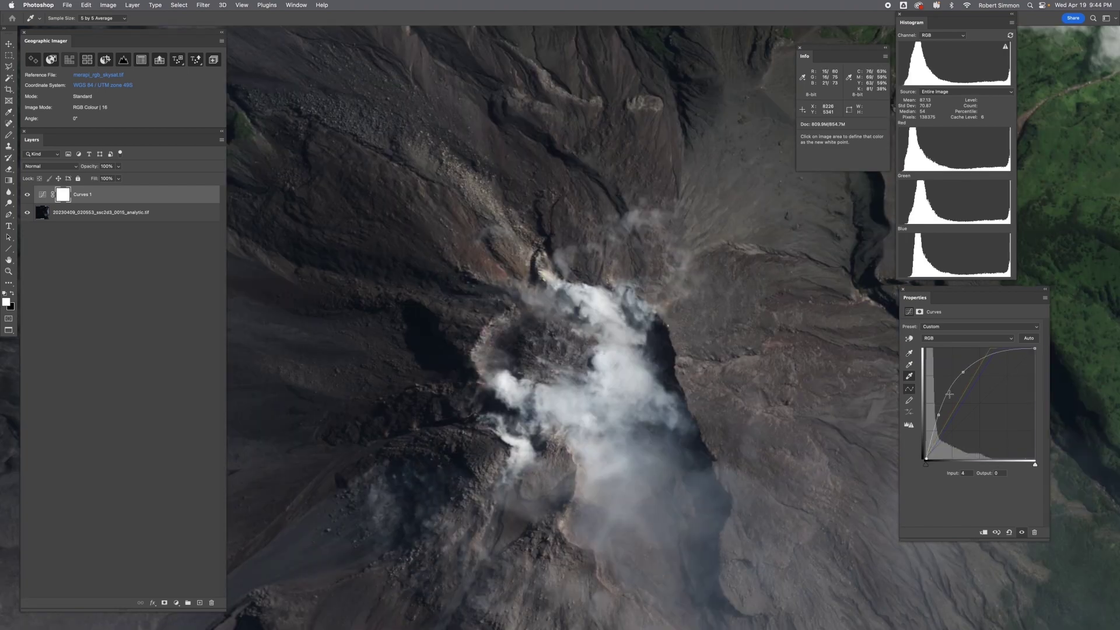
{"action": "scroll", "coordinate": [615, 279], "scroll_direction": "down", "scroll_amount": 5}
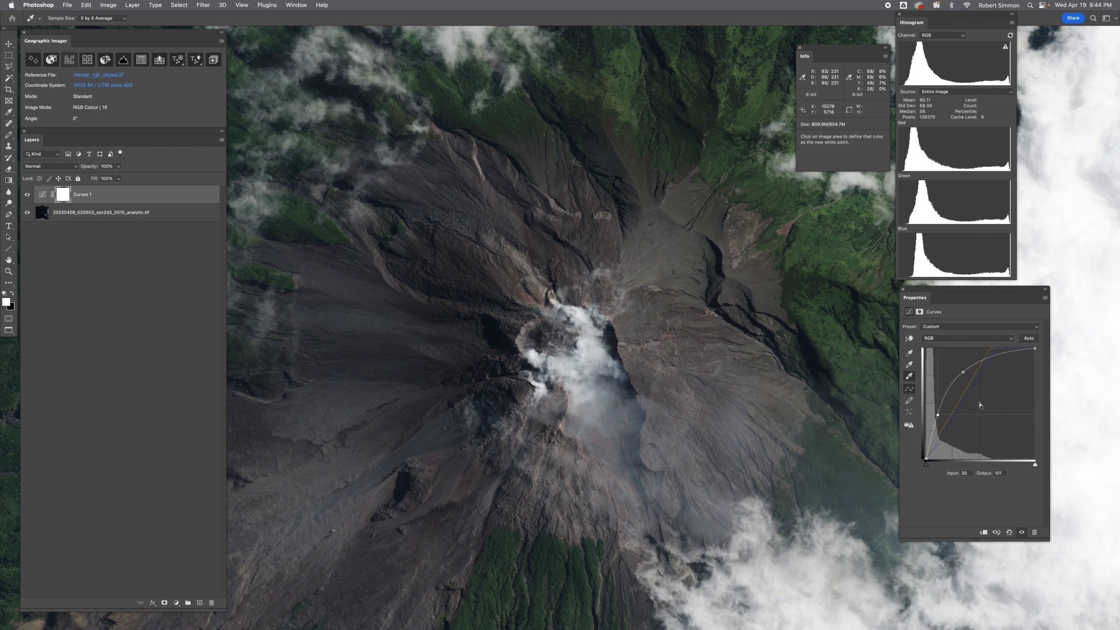
{"action": "left_click", "coordinate": [962, 372]}
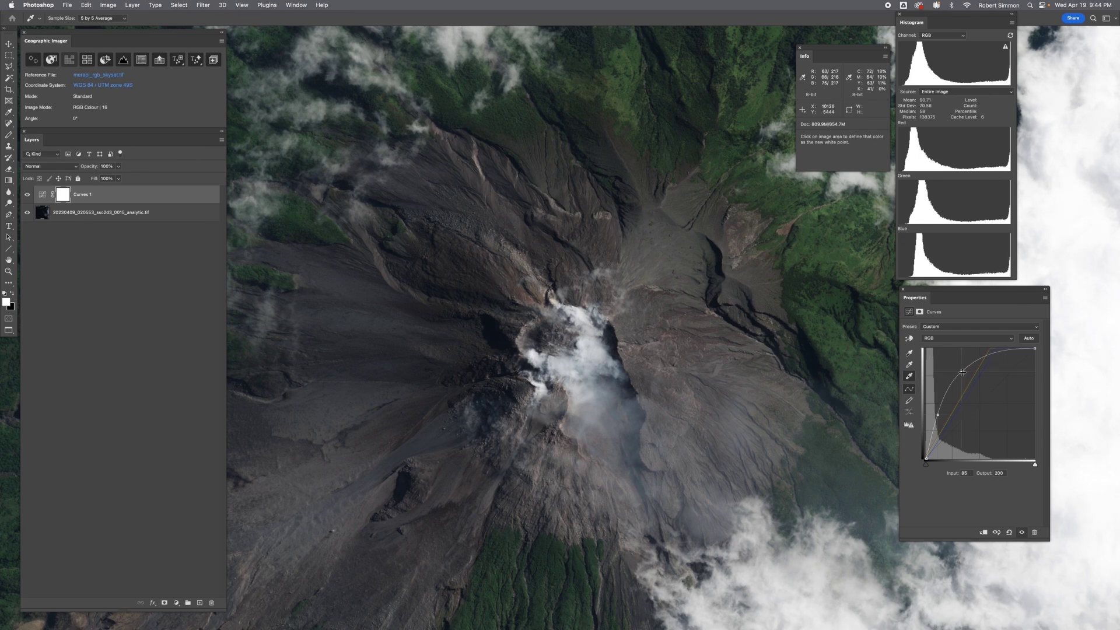
{"action": "left_click_drag", "start_coordinate": [962, 372], "coordinate": [960, 372]}
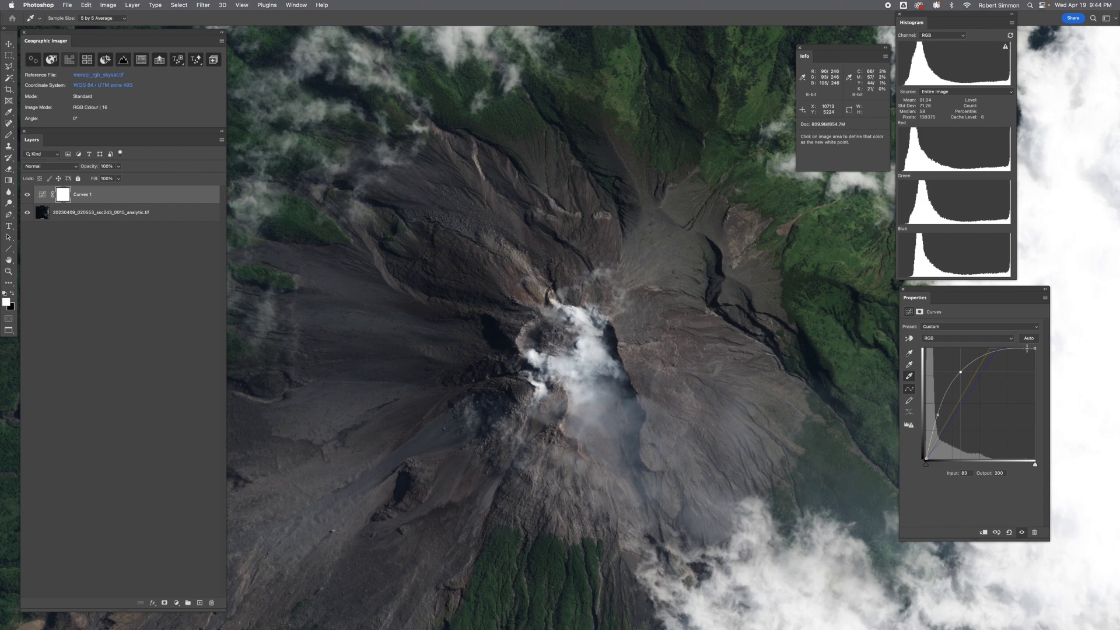
{"action": "scroll", "coordinate": [517, 335], "scroll_direction": "right", "scroll_amount": 10}
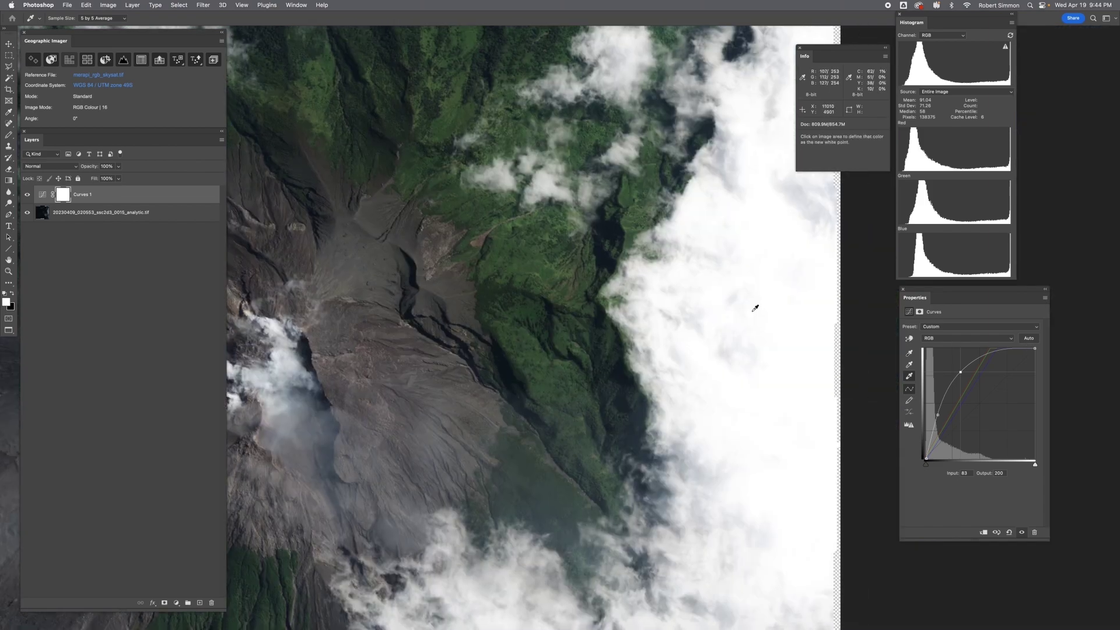
{"action": "left_click", "coordinate": [735, 353], "text": "alt"}
{"action": "left_click_drag", "start_coordinate": [734, 353], "coordinate": [1021, 348]}
{"action": "left_click_drag", "start_coordinate": [746, 322], "coordinate": [646, 312]}
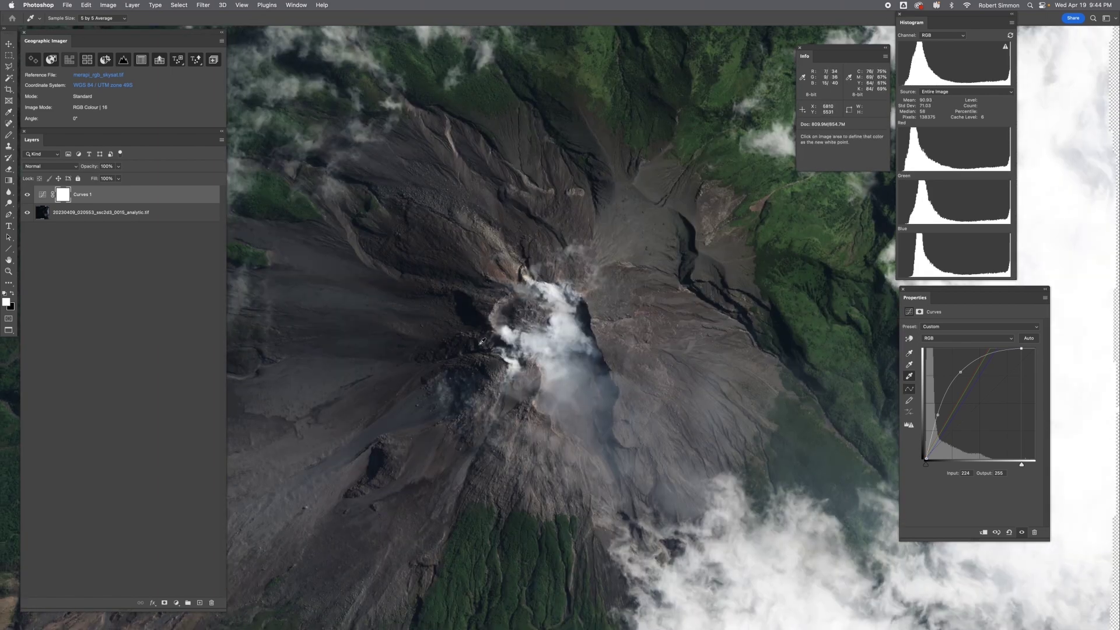
Fine-tune the lower and upper RGB curve points to lift the shadows and midtones.
{"action": "left_click", "coordinate": [937, 415]}
{"action": "left_click_drag", "start_coordinate": [937, 415], "coordinate": [937, 416]}
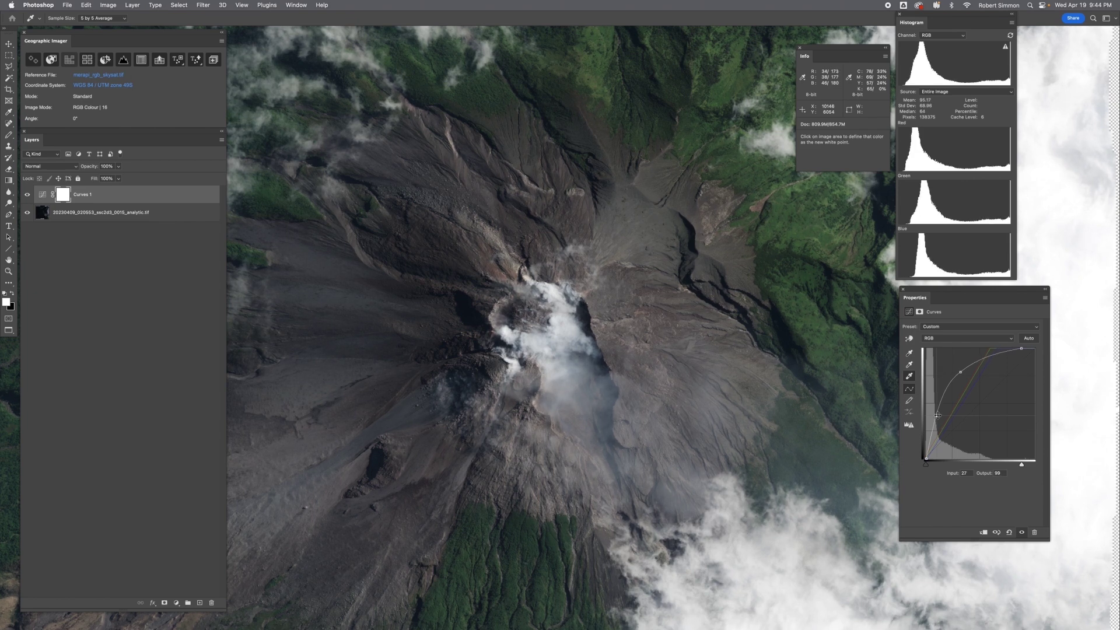
{"action": "left_click", "coordinate": [960, 371]}
{"action": "left_click_drag", "start_coordinate": [960, 371], "coordinate": [960, 372]}
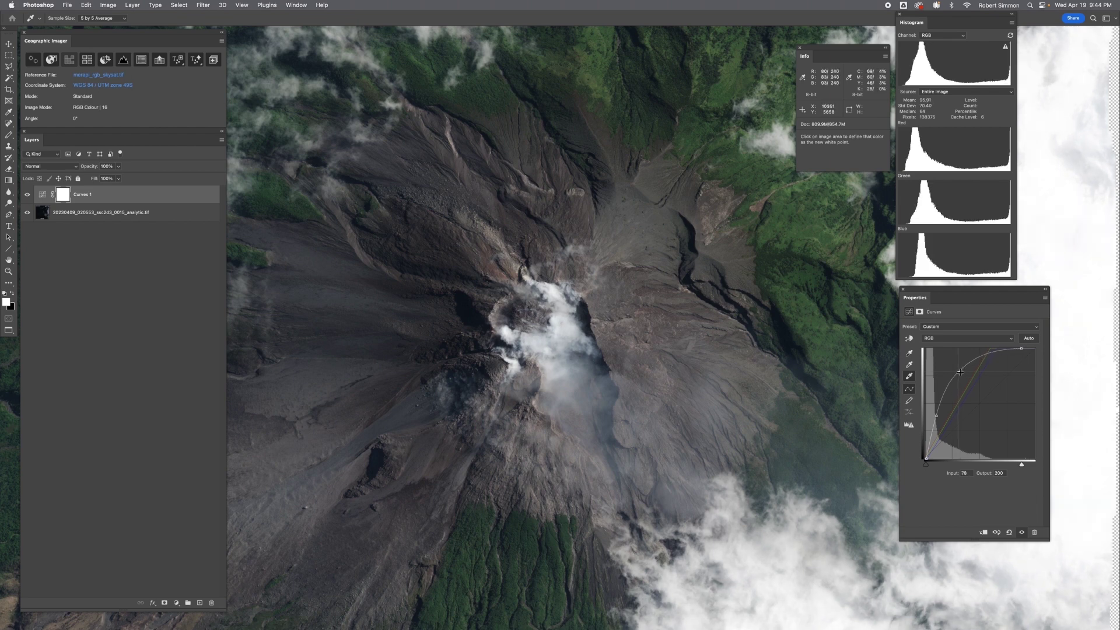
{"action": "left_click_drag", "start_coordinate": [960, 371], "coordinate": [959, 372]}
{"action": "left_click", "coordinate": [936, 415]}
{"action": "left_click_drag", "start_coordinate": [936, 416], "coordinate": [937, 416]}
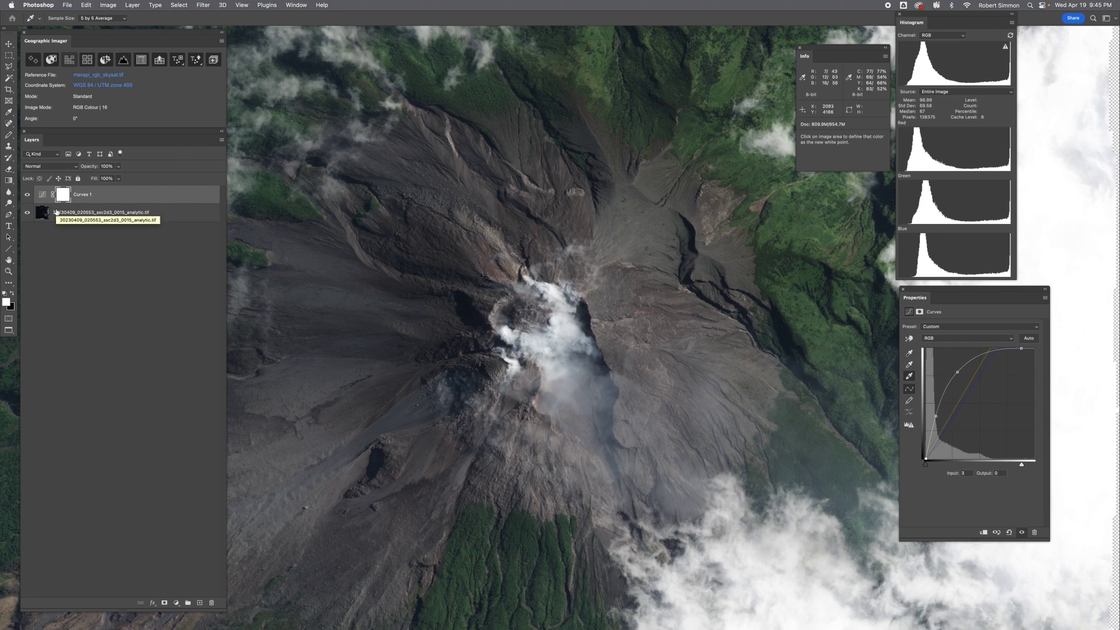
Merge the curves into the image layer and add a new Vibrance 1 adjustment layer.
{"action": "key", "text": "v"}
{"action": "key", "text": "super+e"}
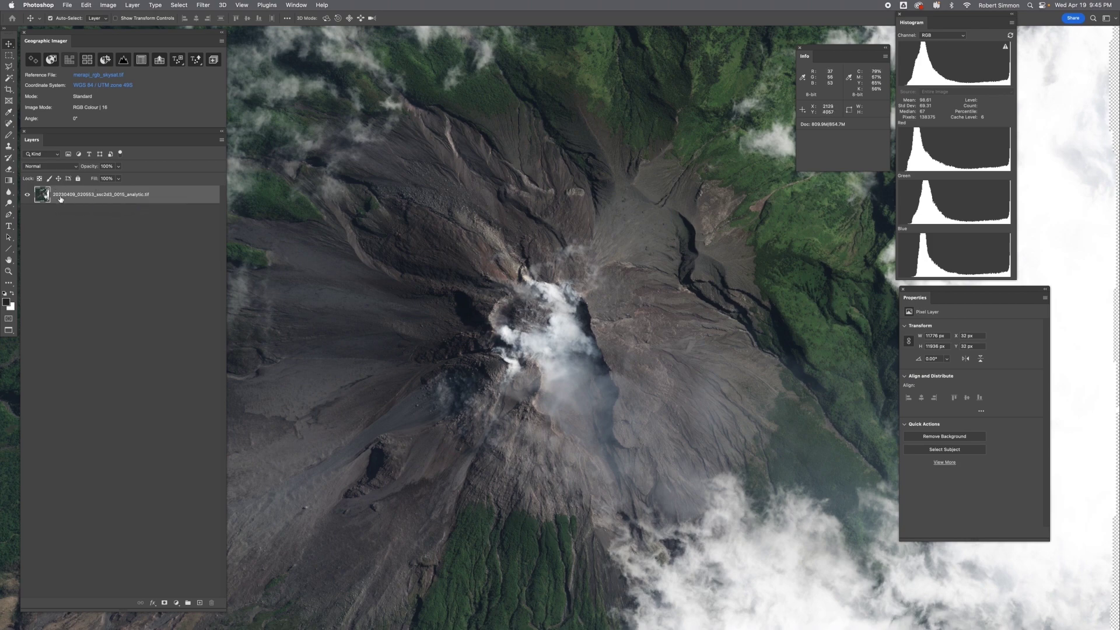
{"action": "left_click", "coordinate": [132, 5]}
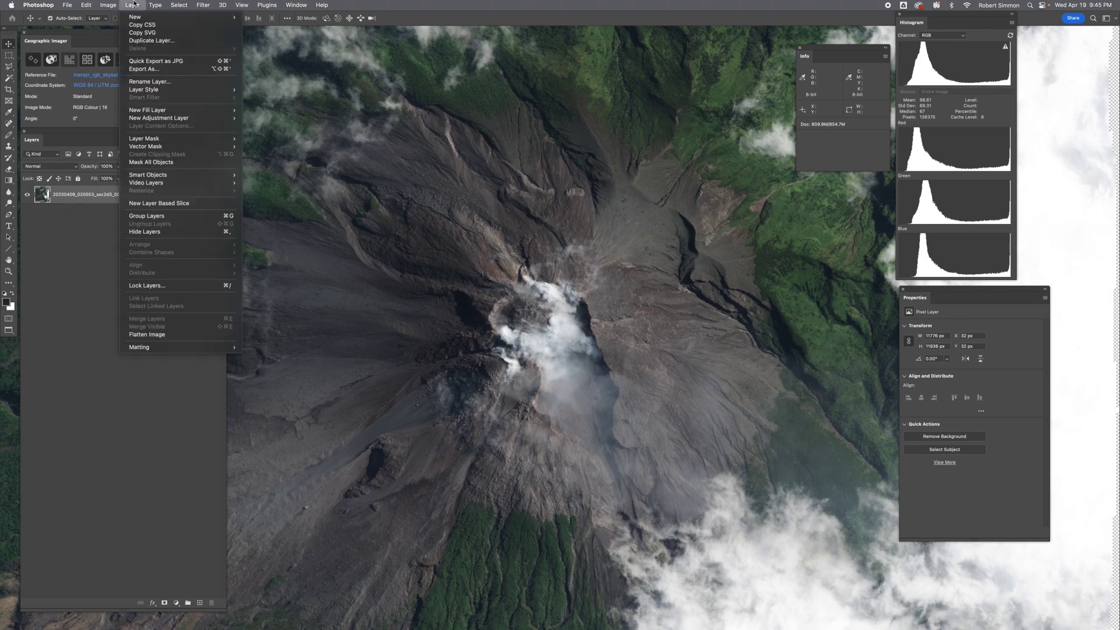
{"action": "mouse_move", "coordinate": [145, 118]}
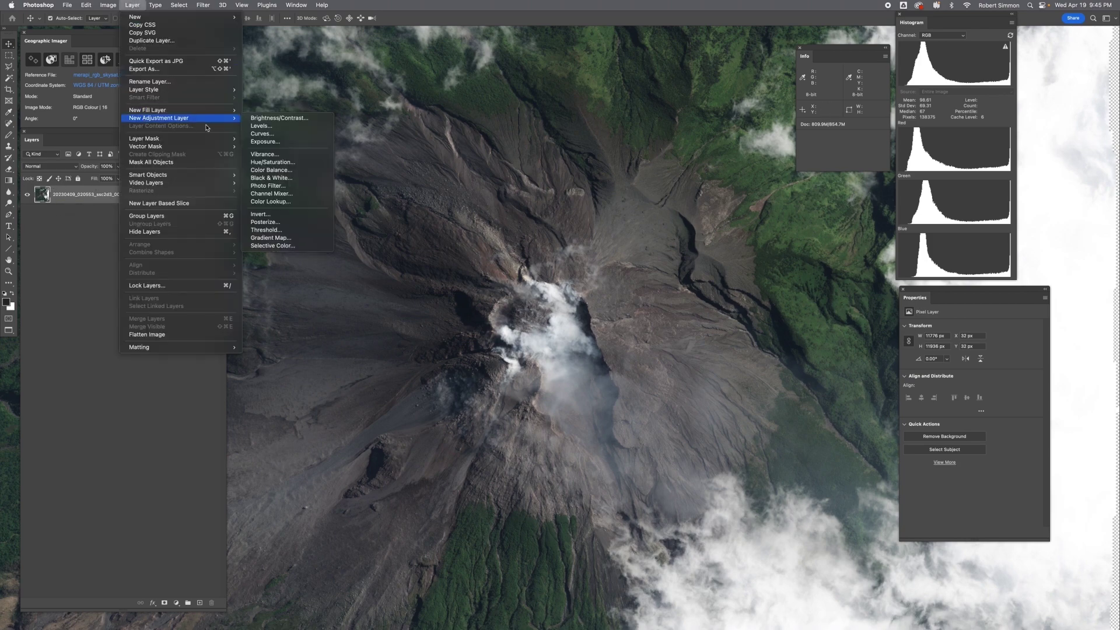
{"action": "left_click", "coordinate": [268, 154]}
{"action": "left_click", "coordinate": [653, 303]}
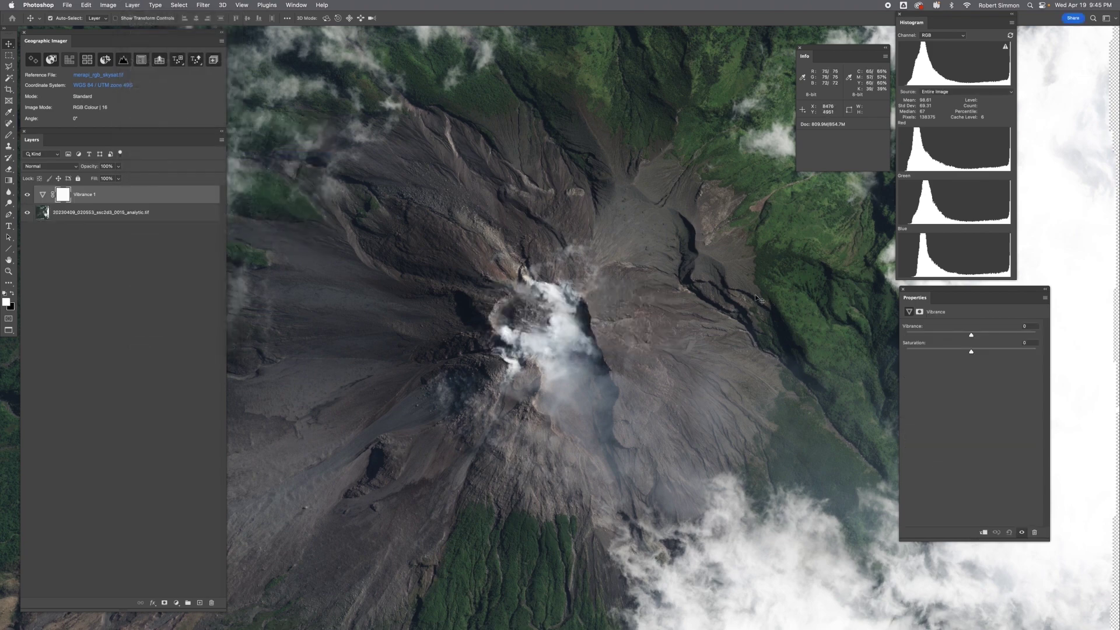
Set Vibrance to +15 and Saturation to +5, toggling the layer's visibility to compare.
{"action": "left_click", "coordinate": [1023, 324]}
{"action": "type", "text": "15"}
{"action": "type", "text": "5"}
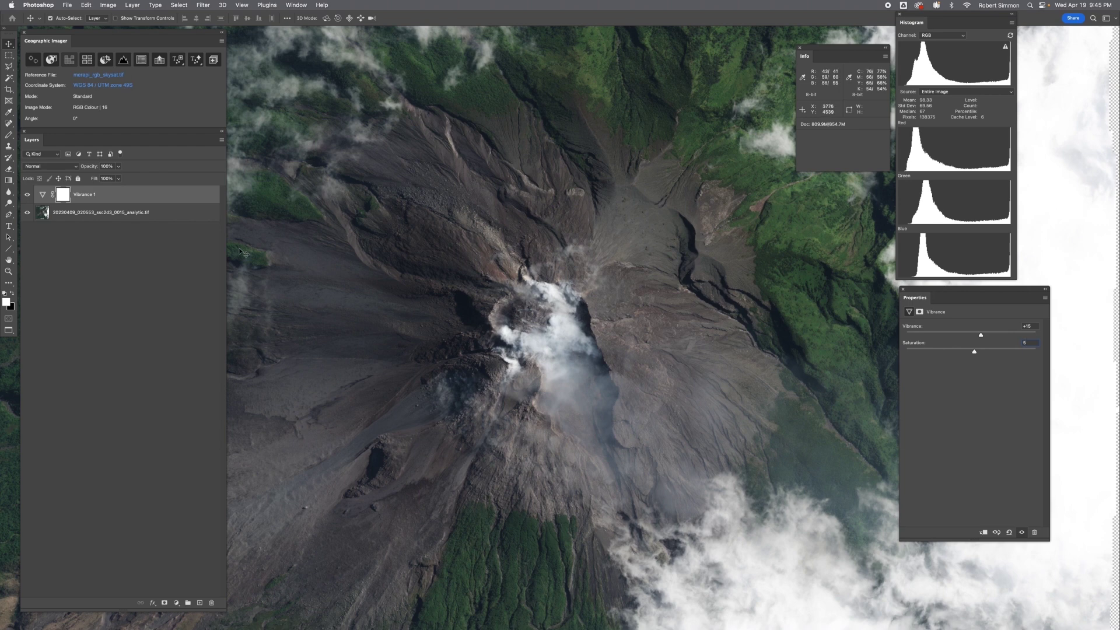
{"action": "left_click", "coordinate": [27, 194]}
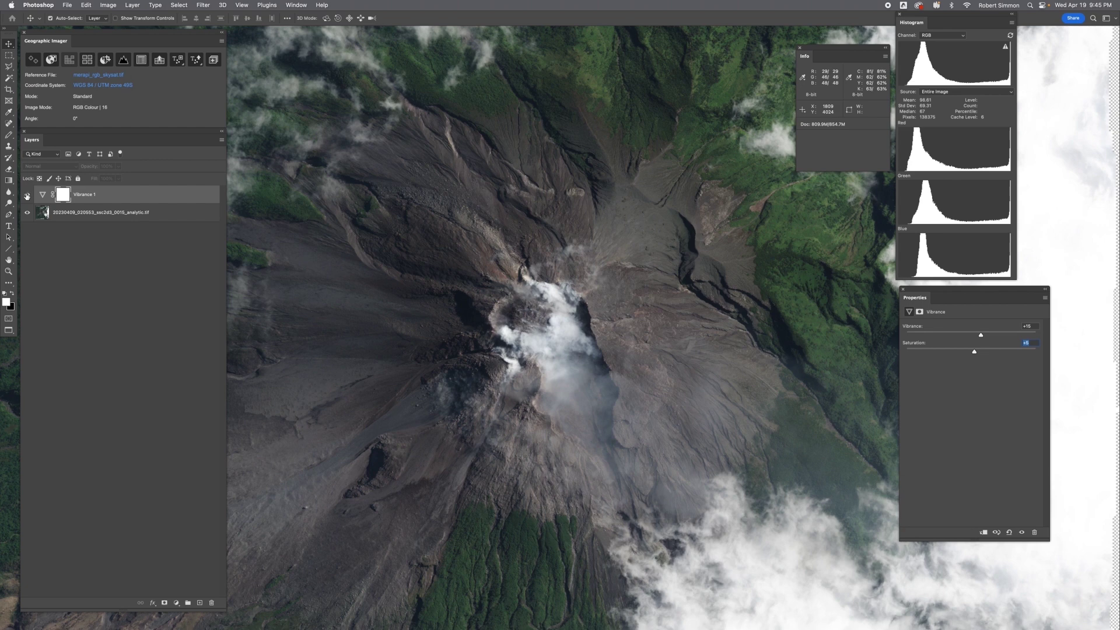
{"action": "left_click", "coordinate": [27, 195]}
{"action": "left_click", "coordinate": [27, 195]}
{"action": "left_click", "coordinate": [27, 195]}
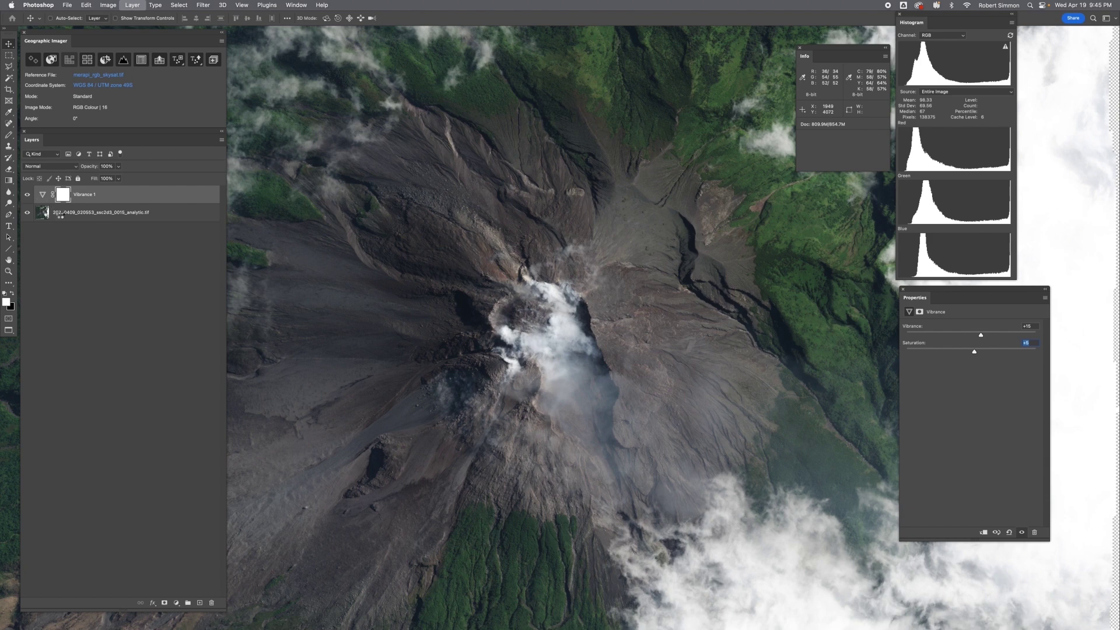
Merge the vibrance layer, then apply Smart Sharpen with the coarse_sharpen preset at amount 12, 64 px radius.
{"action": "key", "text": "Delete"}
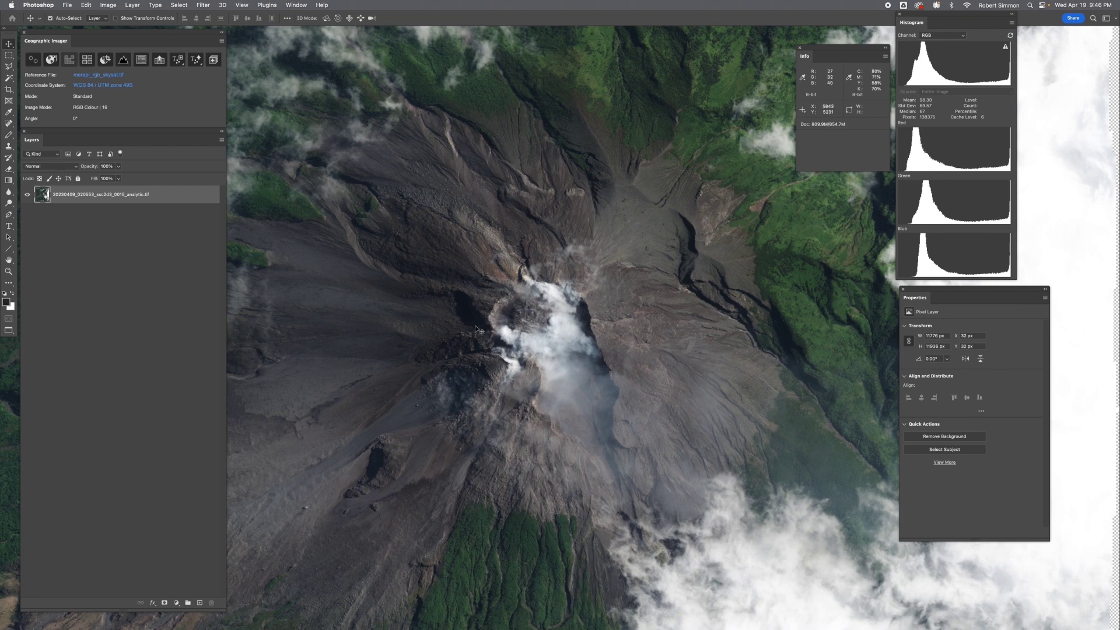
{"action": "left_click", "coordinate": [203, 4]}
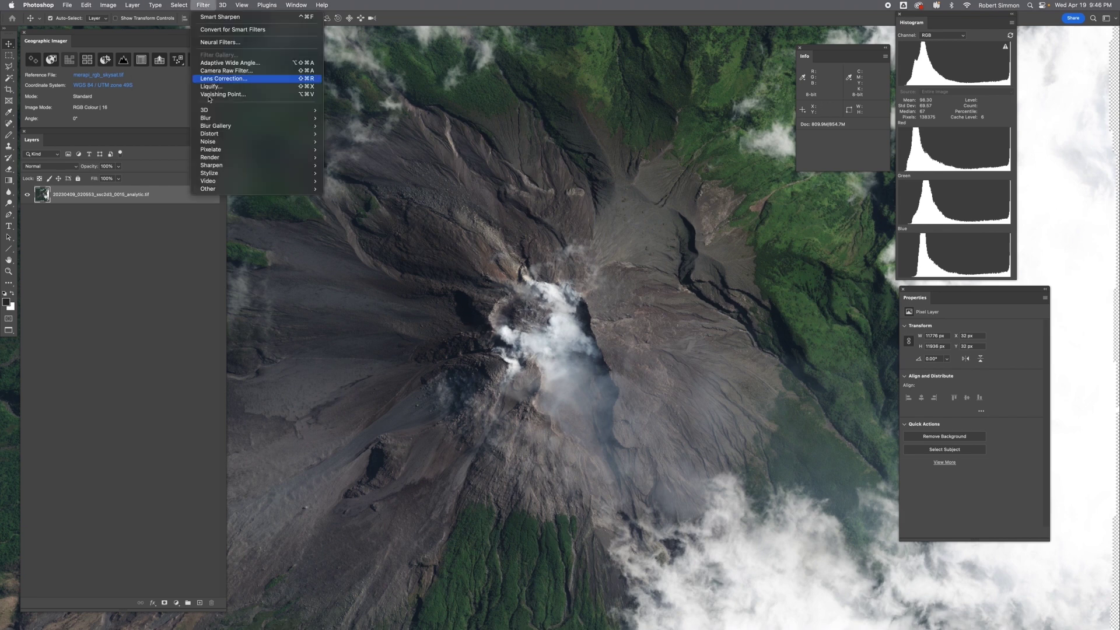
{"action": "mouse_move", "coordinate": [211, 166]}
{"action": "left_click", "coordinate": [332, 192]}
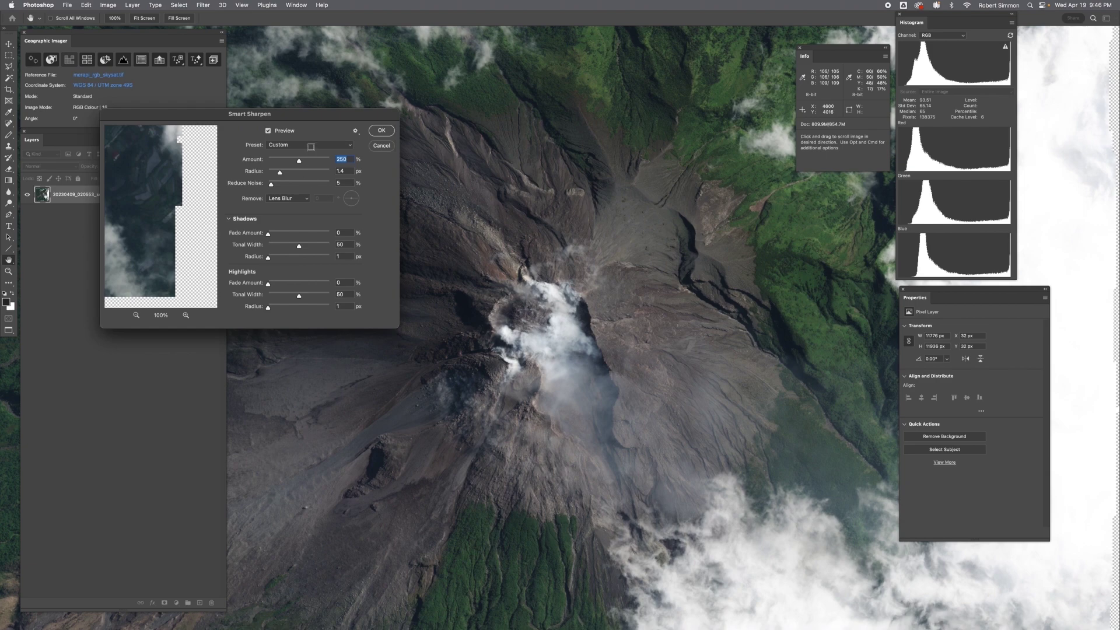
{"action": "left_click", "coordinate": [312, 148]}
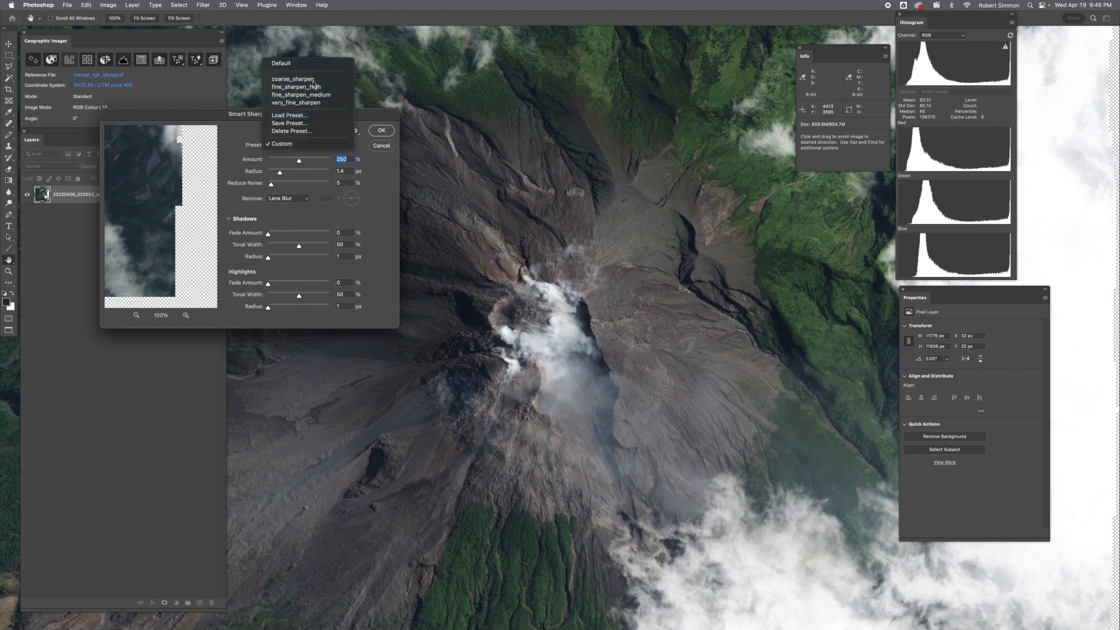
{"action": "left_click", "coordinate": [293, 79]}
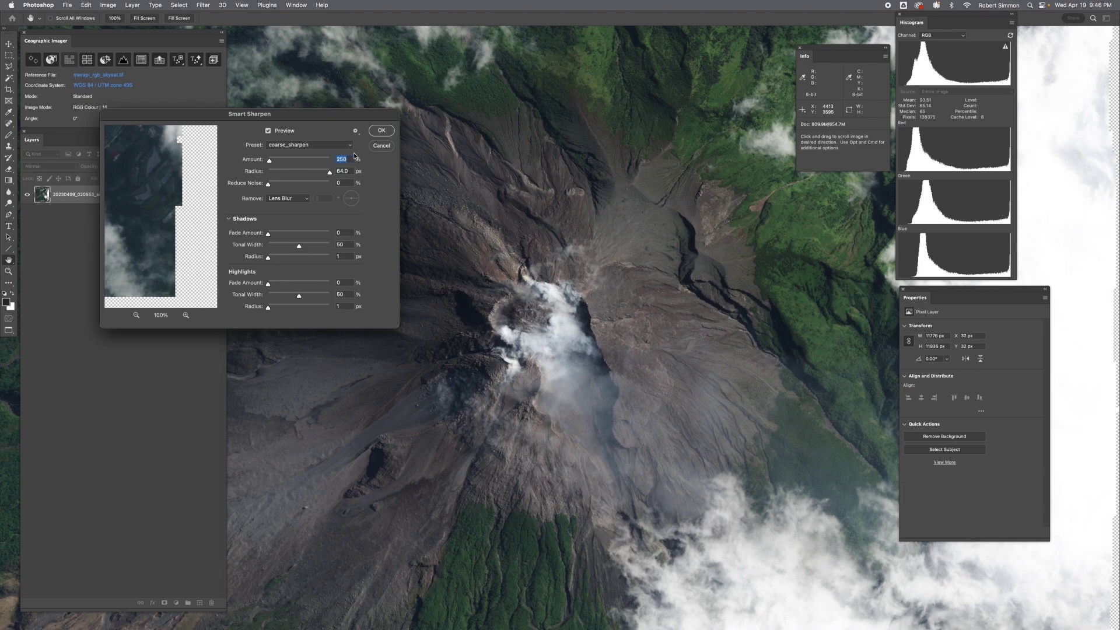
{"action": "type", "text": "12"}
{"action": "left_click", "coordinate": [379, 131]}
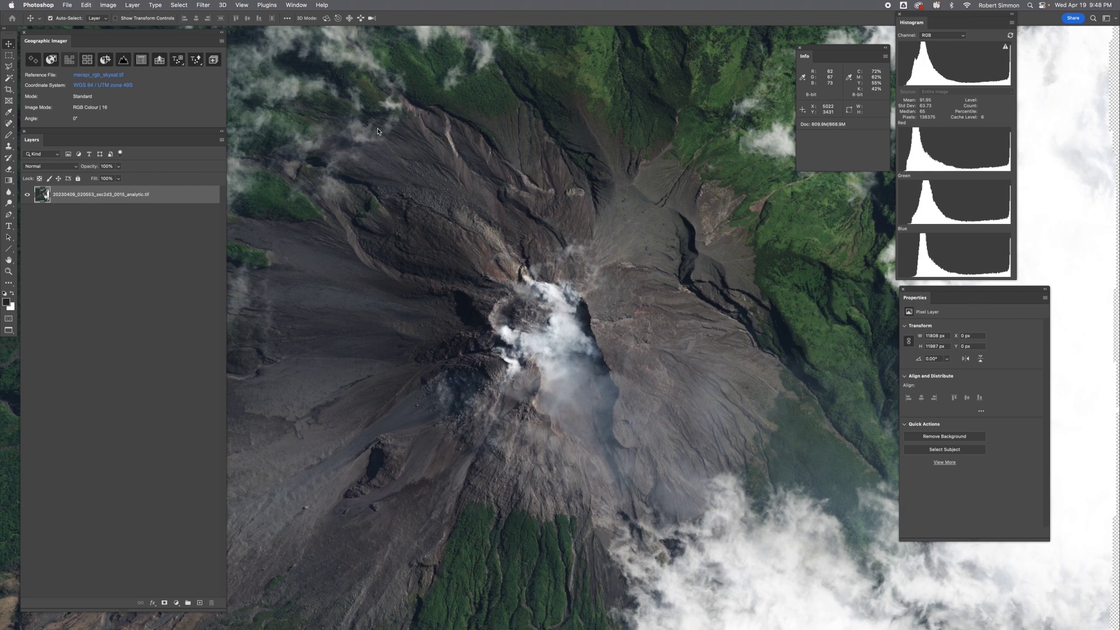
Zoom into the crater and apply Smart Sharpen: radius 1.5 px, amount 250%, noise reduction 5%.
{"action": "scroll", "coordinate": [485, 226], "scroll_direction": "up", "scroll_amount": 5}
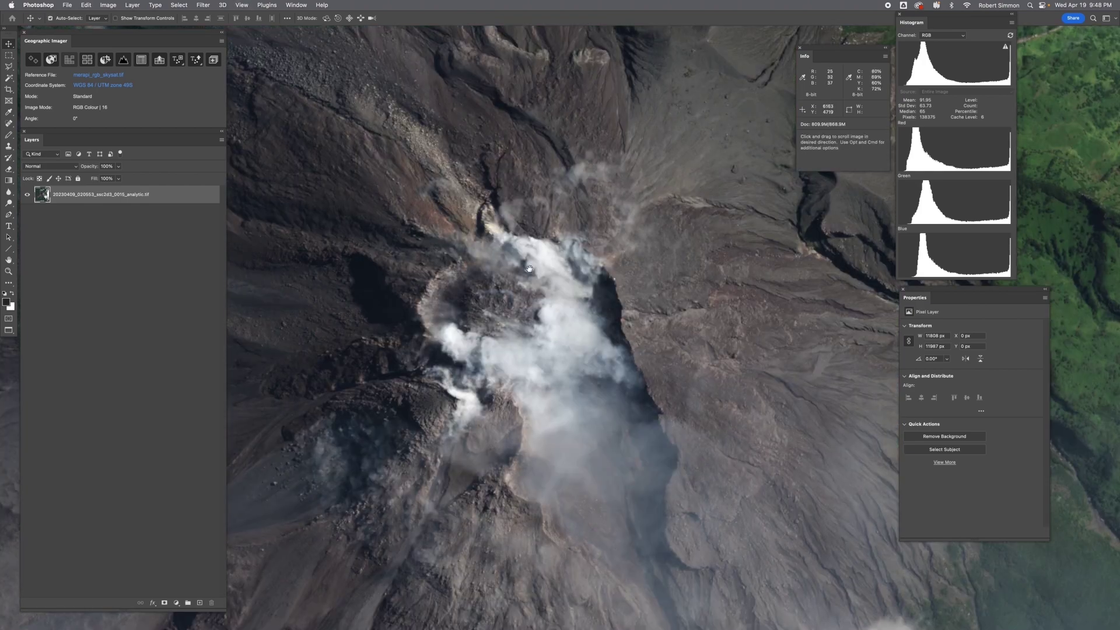
{"action": "left_click_drag", "start_coordinate": [529, 268], "coordinate": [544, 283]}
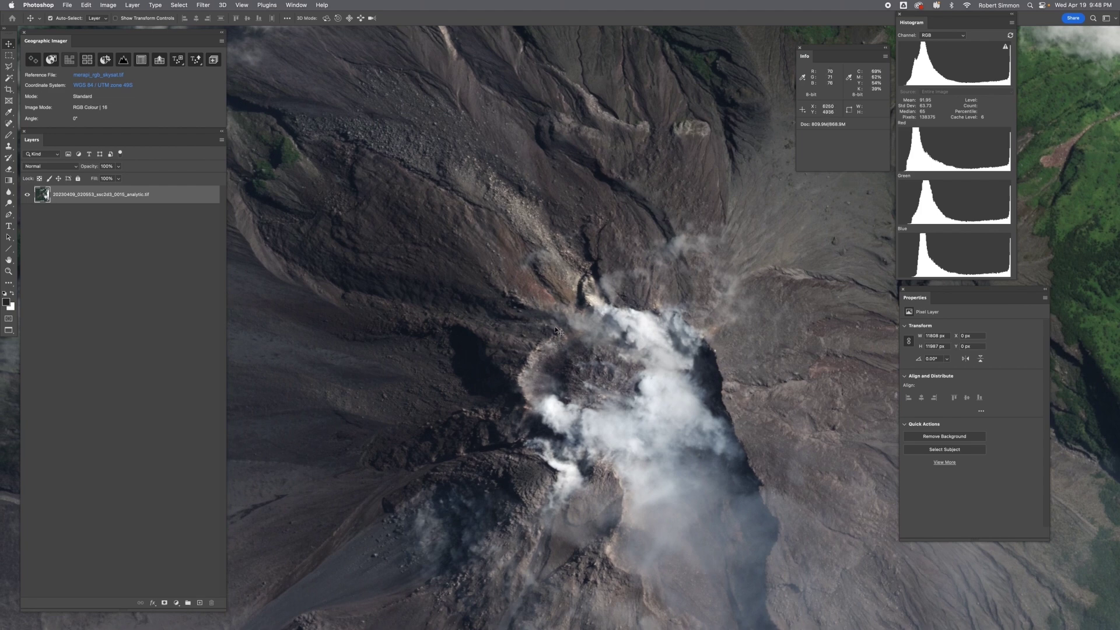
{"action": "left_click", "coordinate": [196, 5]}
{"action": "mouse_move", "coordinate": [291, 166]}
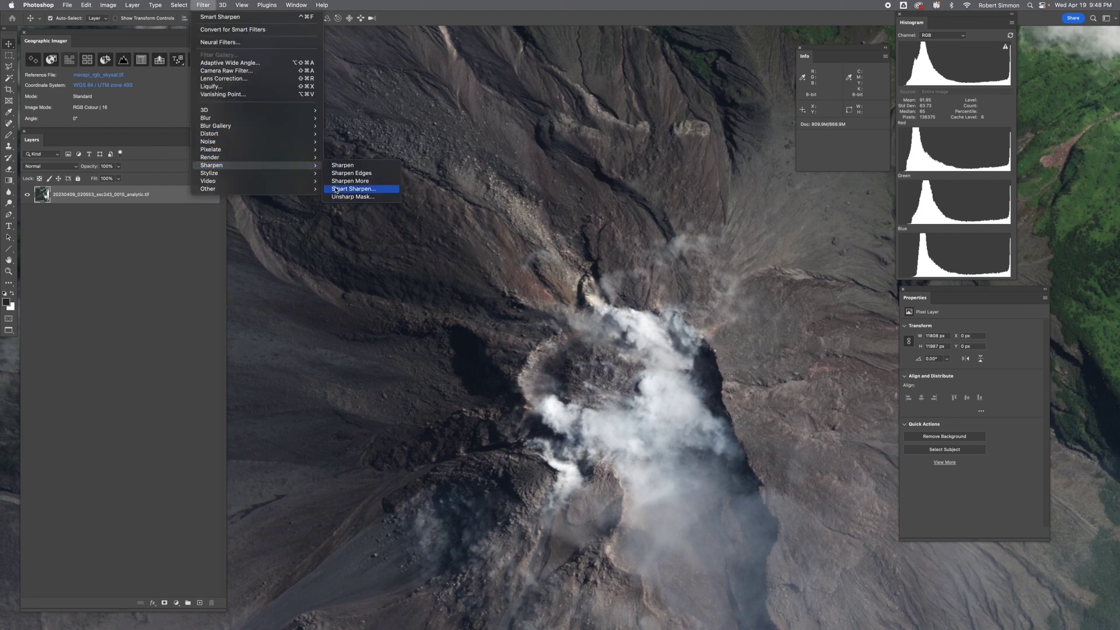
{"action": "left_click", "coordinate": [337, 189]}
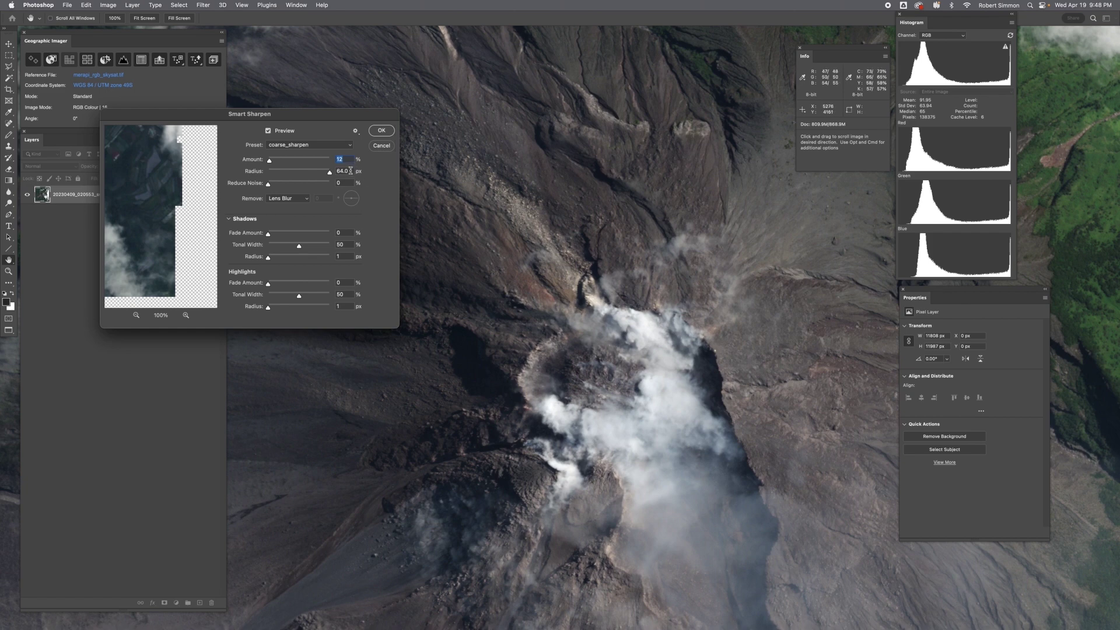
{"action": "left_click", "coordinate": [350, 171]}
{"action": "type", "text": "1.5"}
{"action": "left_click", "coordinate": [352, 157]}
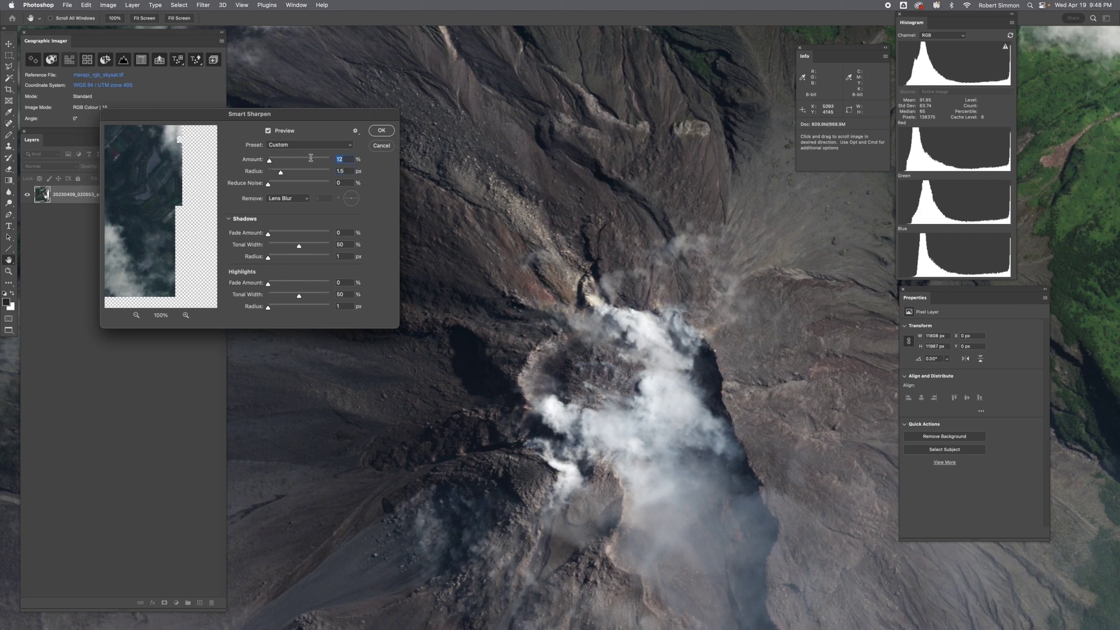
{"action": "type", "text": "250"}
{"action": "left_click", "coordinate": [329, 181]}
{"action": "type", "text": "5"}
{"action": "key", "text": "Tab"}
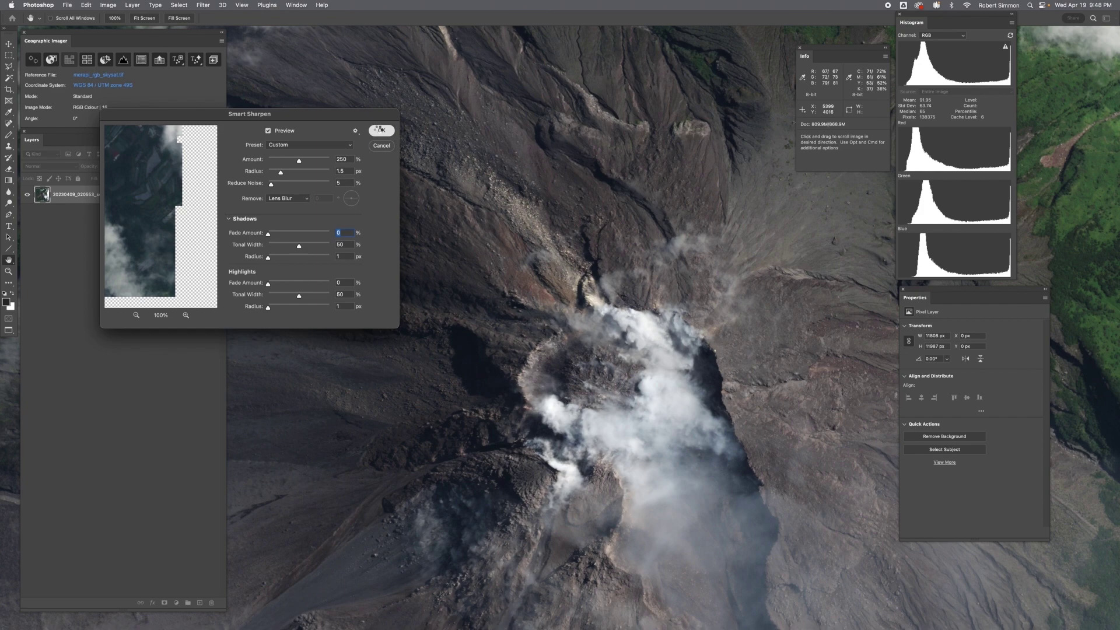
{"action": "left_click", "coordinate": [379, 131]}
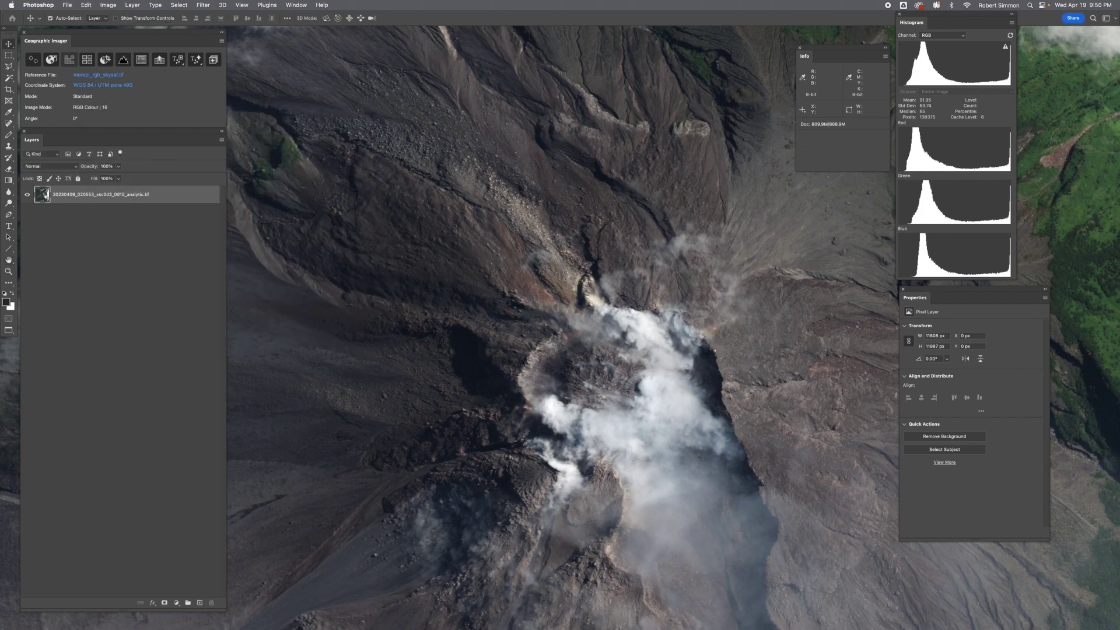
Step through the Mosaic, curves, vibrance and Smart Sharpen history states, ending on the last sharpen.
{"action": "left_click_drag", "start_coordinate": [867, 234], "coordinate": [770, 234]}
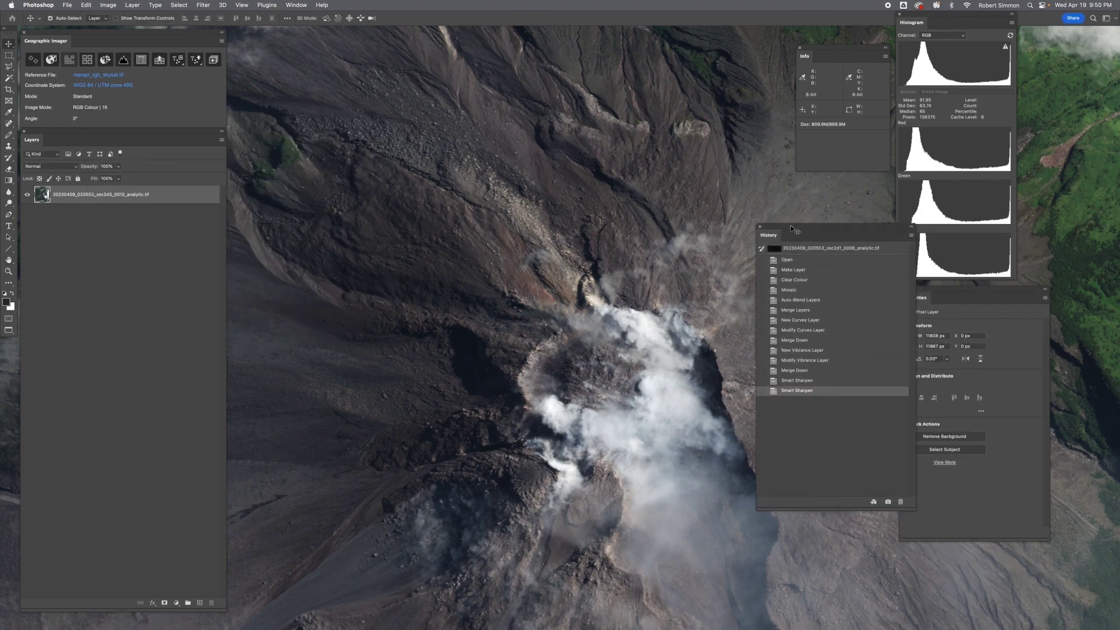
{"action": "left_click", "coordinate": [789, 290]}
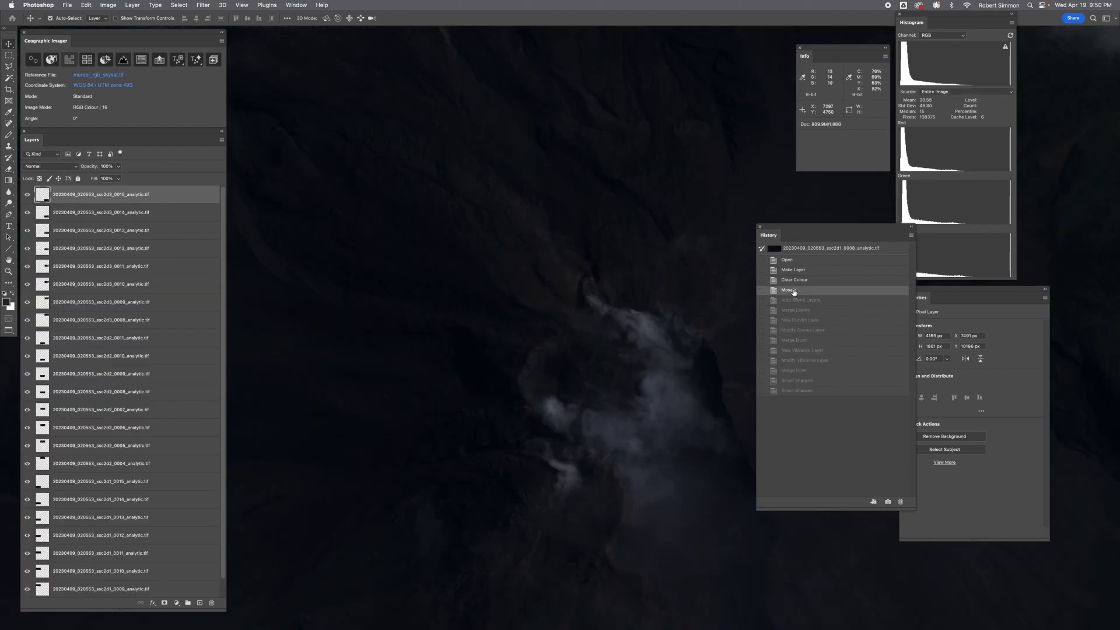
{"action": "left_click", "coordinate": [800, 332]}
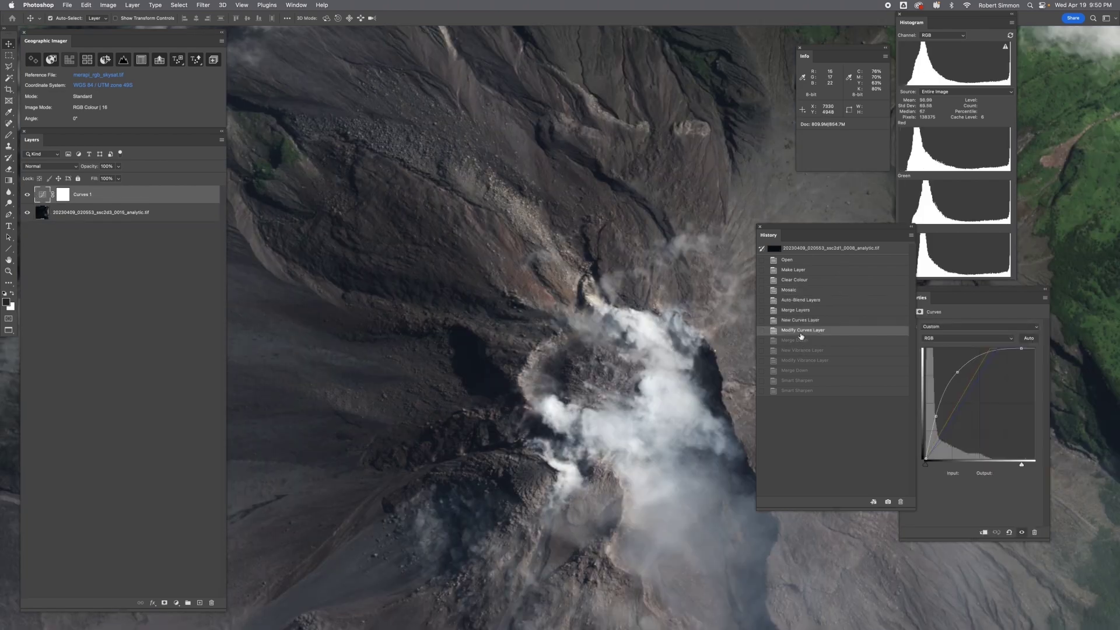
{"action": "left_click", "coordinate": [799, 350]}
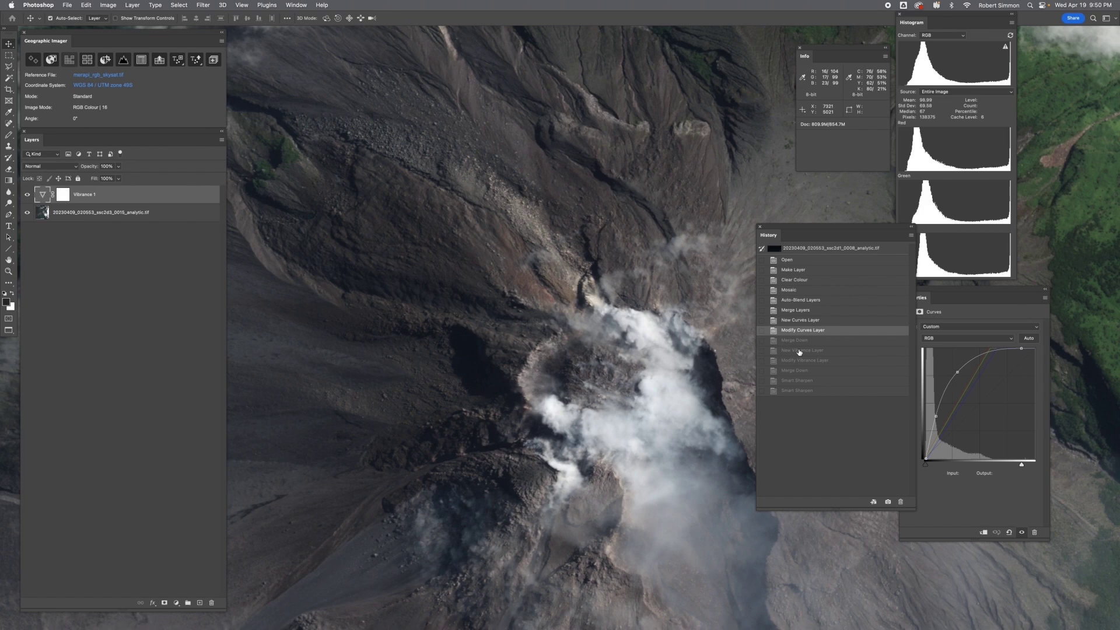
{"action": "left_click", "coordinate": [800, 380]}
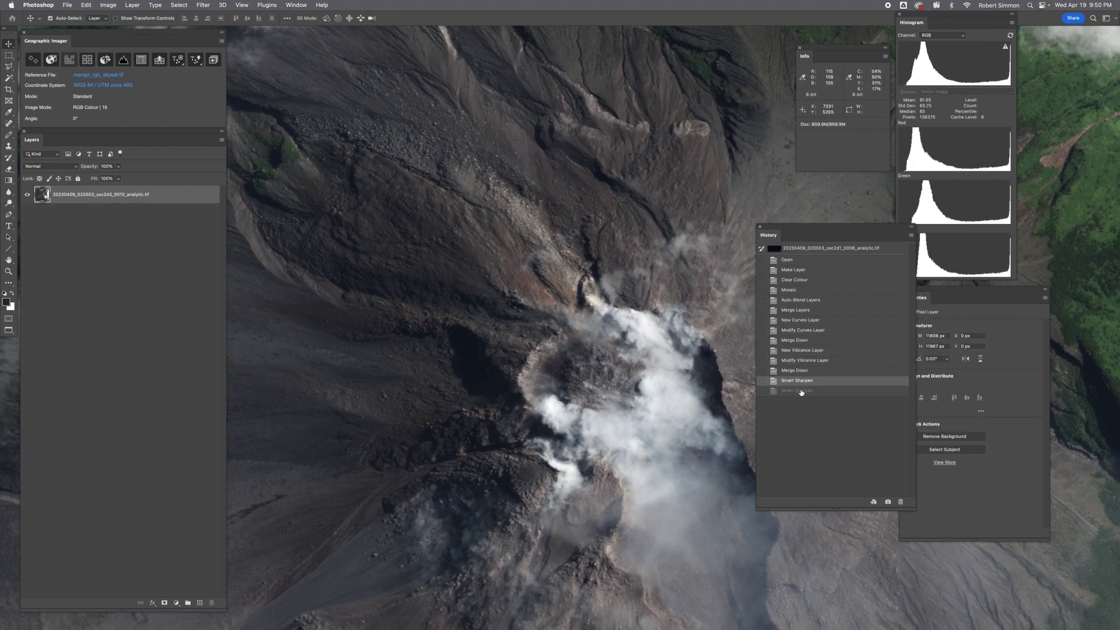
{"action": "left_click", "coordinate": [801, 391]}
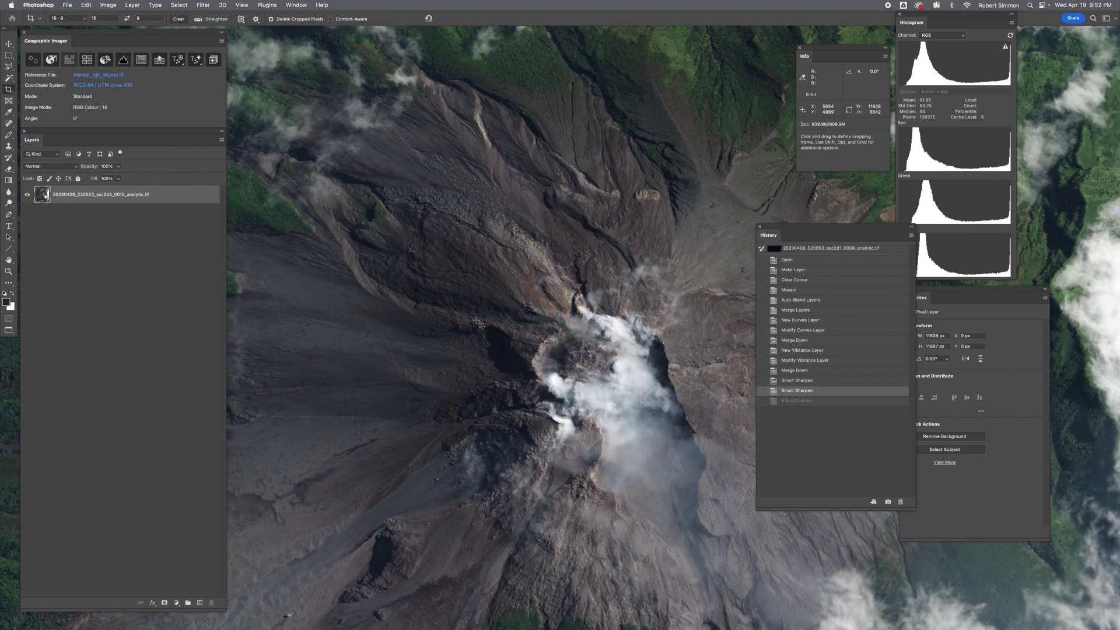
Change the image mode to 8 Bits/Channel.
{"action": "left_click", "coordinate": [107, 5]}
{"action": "mouse_move", "coordinate": [107, 17]}
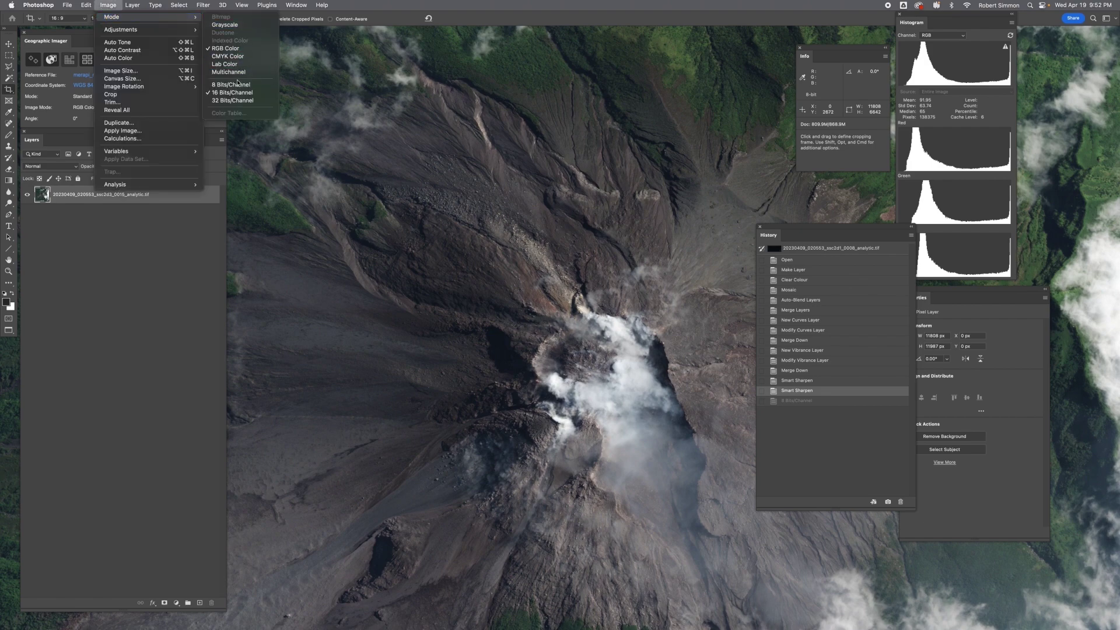
{"action": "left_click", "coordinate": [236, 84]}
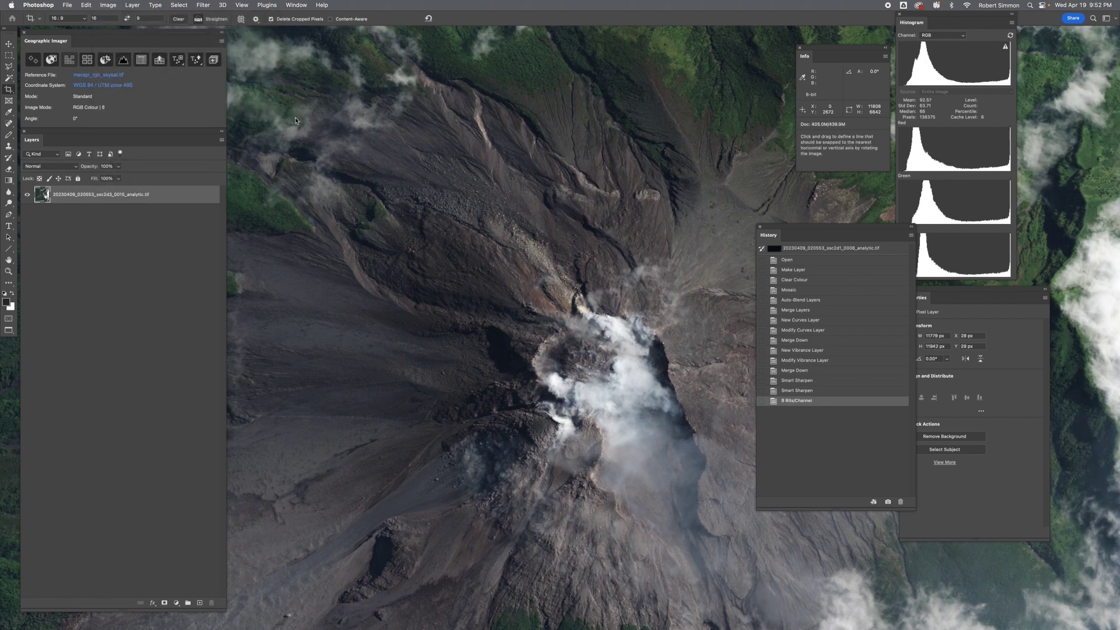